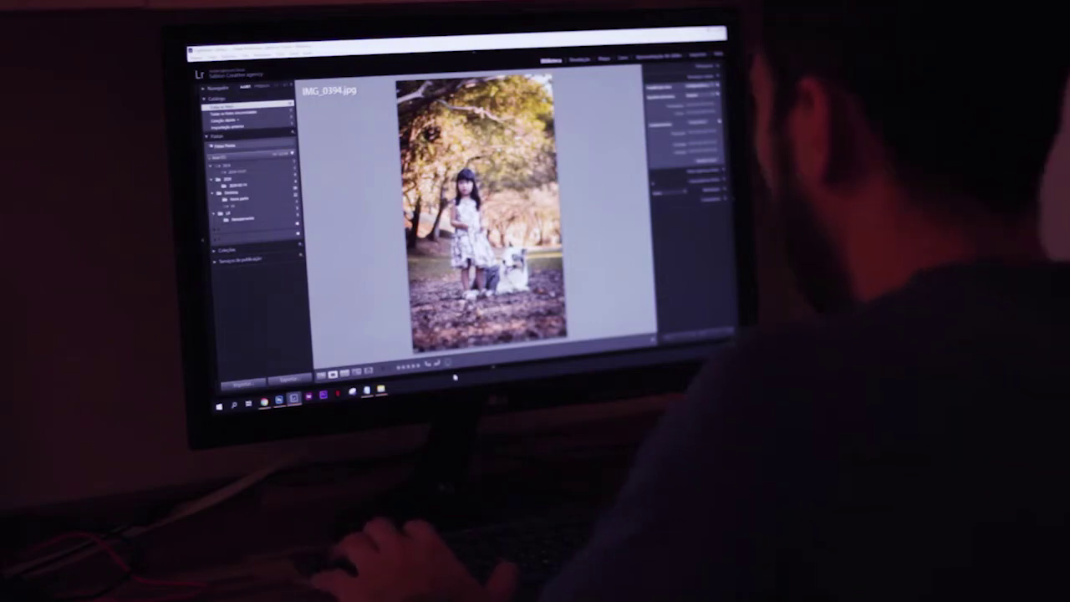
Step: Step forward in the filmstrip to show IMG_2742.dng in Develop
{"action": "key", "text": "Right"}
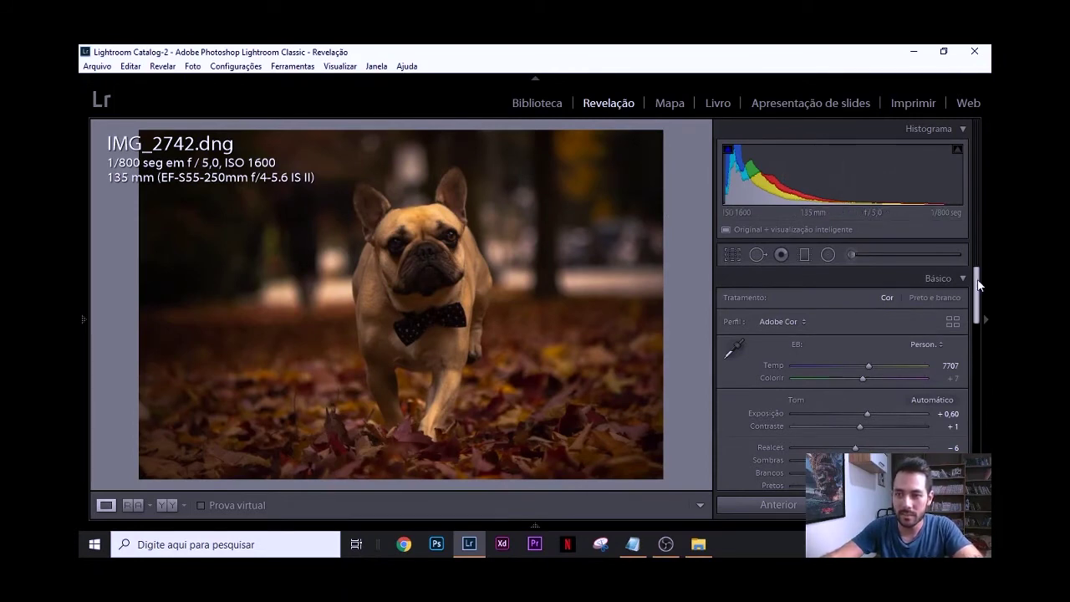
{"action": "left_click_drag", "start_coordinate": [977, 284], "coordinate": [984, 323]}
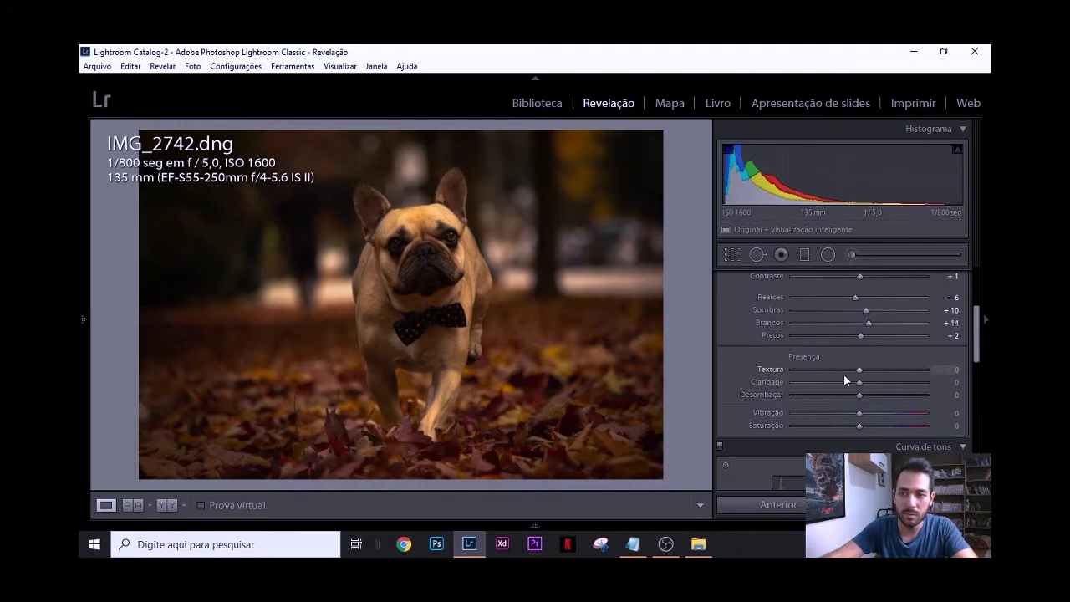
{"action": "left_click_drag", "start_coordinate": [887, 369], "coordinate": [943, 372]}
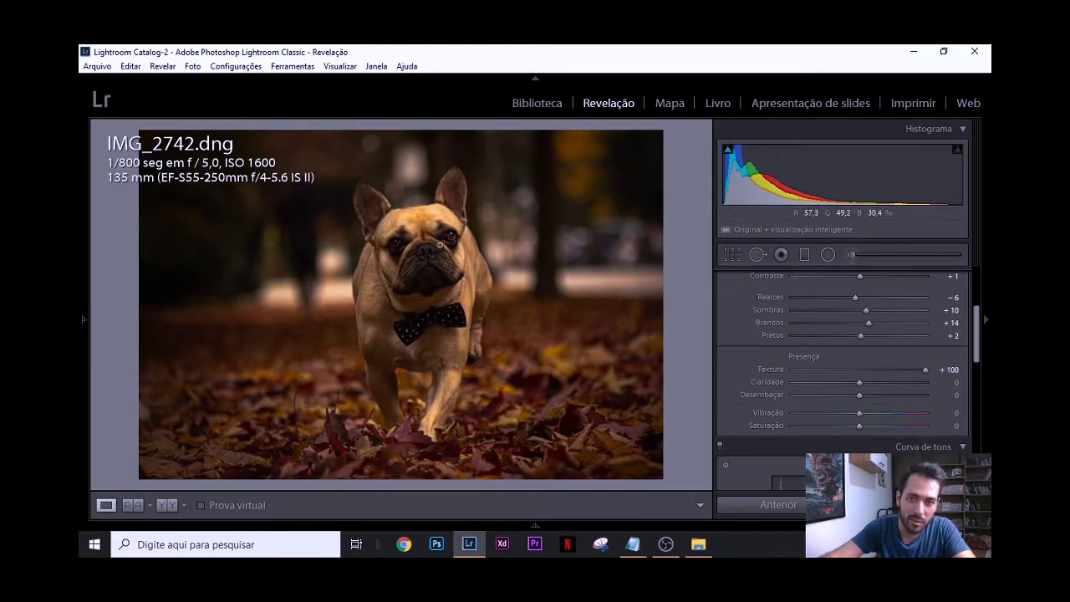
{"action": "type", "text": "0"}
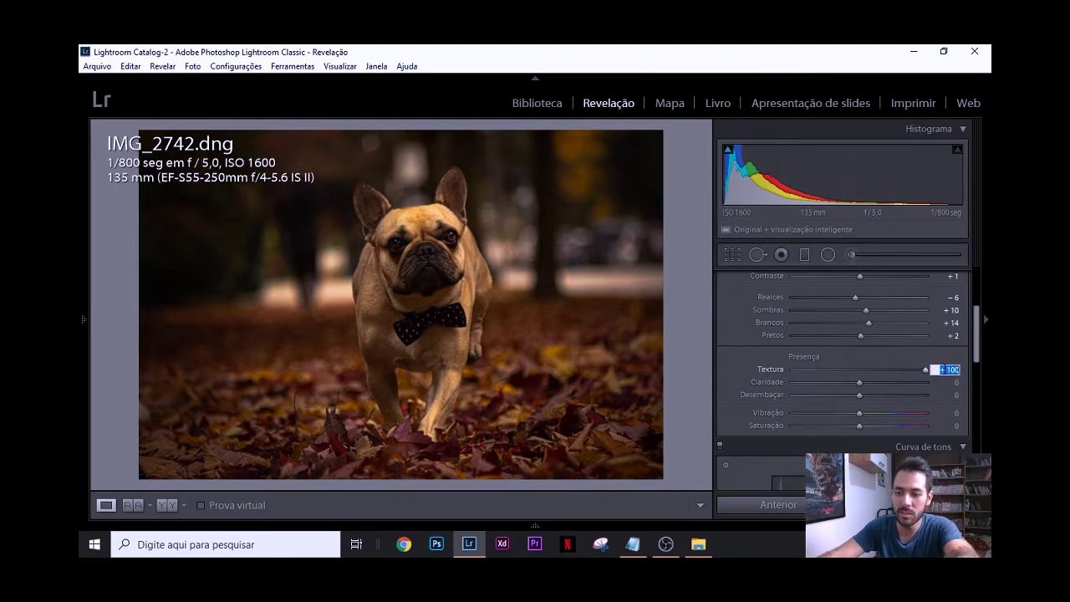
{"action": "left_click_drag", "start_coordinate": [859, 382], "coordinate": [937, 380]}
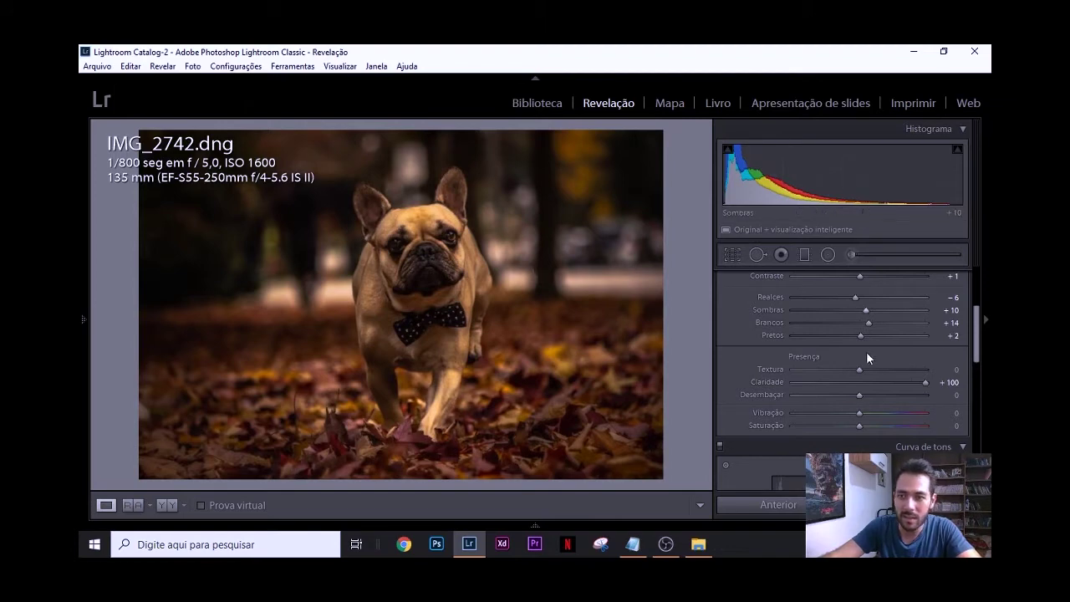
{"action": "left_click_drag", "start_coordinate": [867, 369], "coordinate": [968, 365]}
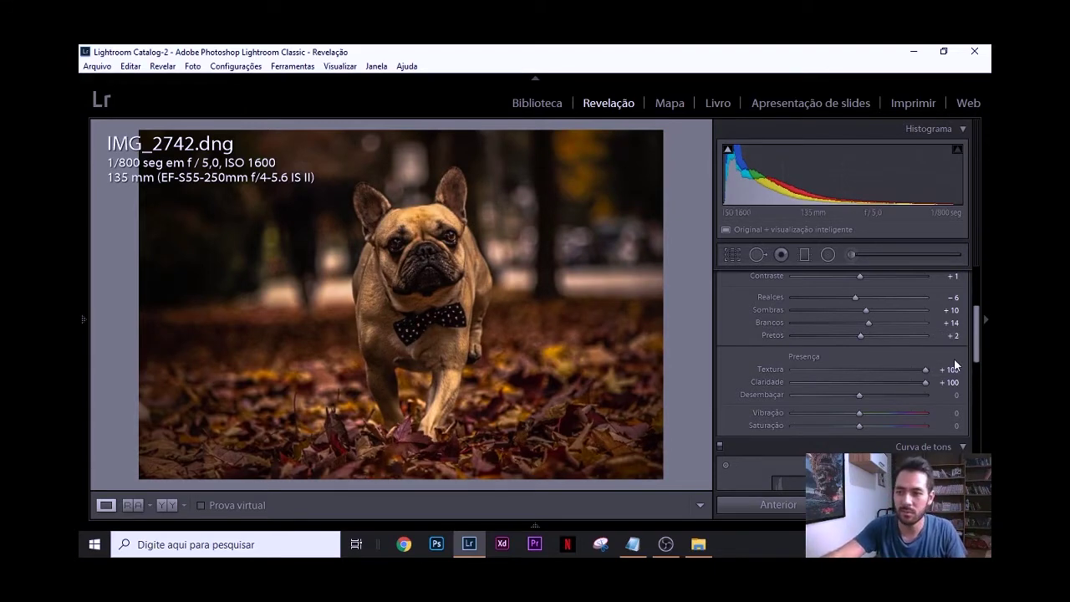
{"action": "left_click", "coordinate": [954, 368]}
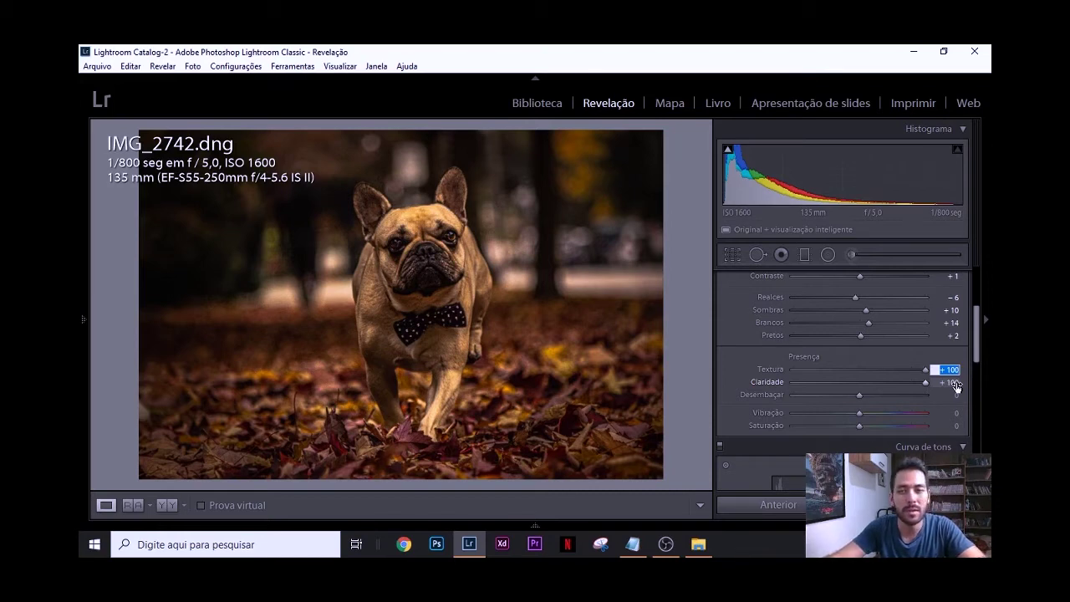
{"action": "type", "text": "0"}
{"action": "left_click", "coordinate": [950, 382]}
{"action": "type", "text": "0"}
{"action": "key", "text": "Return"}
{"action": "mouse_move", "coordinate": [976, 338]}
{"action": "left_mouse_down"}
{"action": "mouse_move", "coordinate": [977, 383]}
{"action": "mouse_move", "coordinate": [983, 284]}
{"action": "mouse_move", "coordinate": [985, 427]}
{"action": "left_mouse_up"}
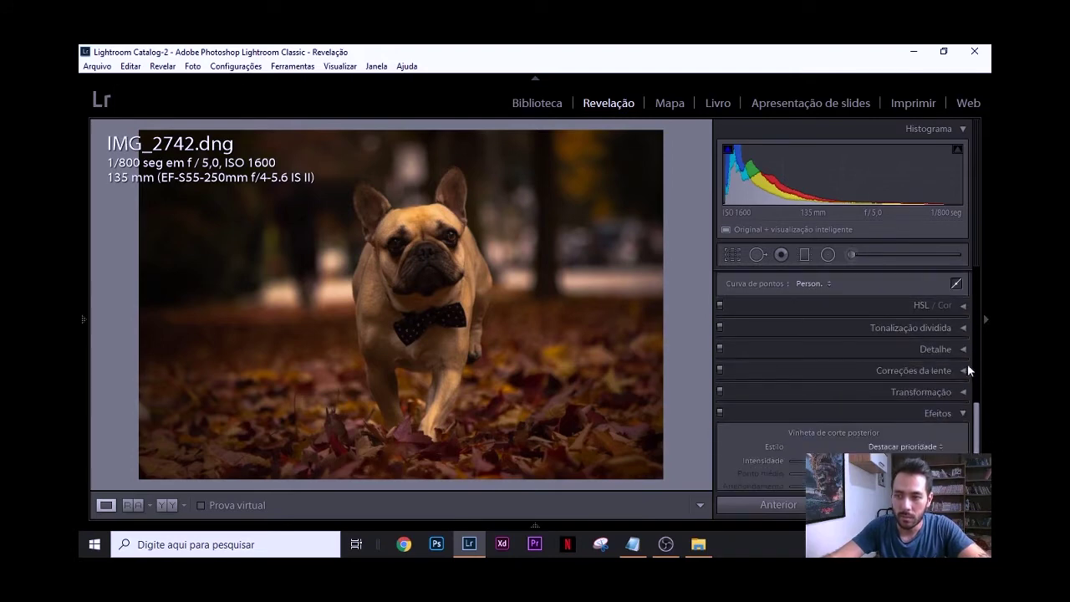
{"action": "left_click", "coordinate": [963, 348]}
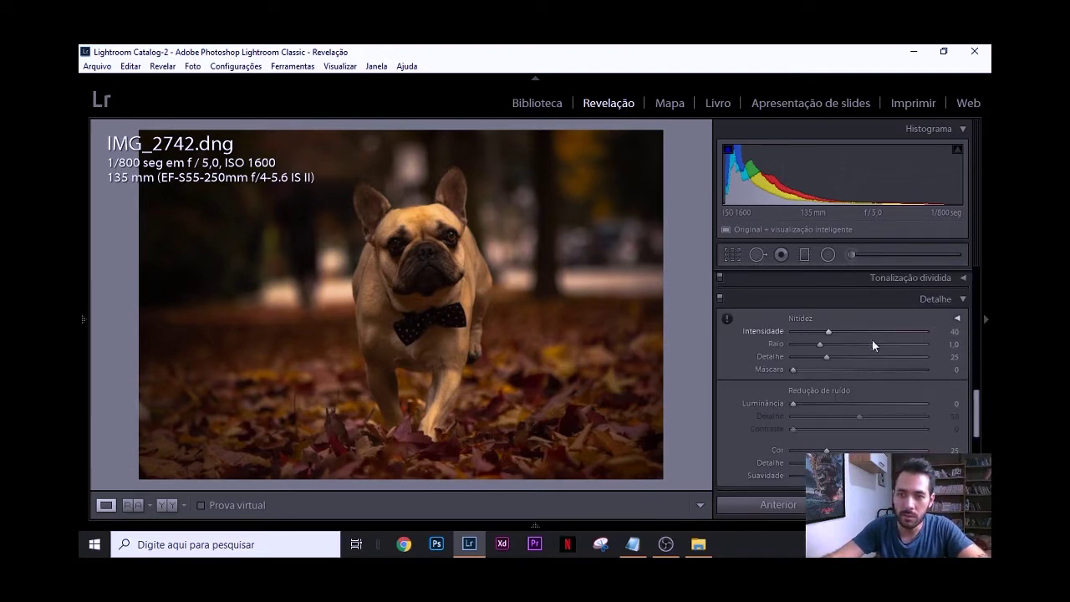
Step: Test sharpening Amount at 150, inspect the face at 1:1, then lower Amount to 27
{"action": "left_click_drag", "start_coordinate": [829, 331], "coordinate": [941, 321]}
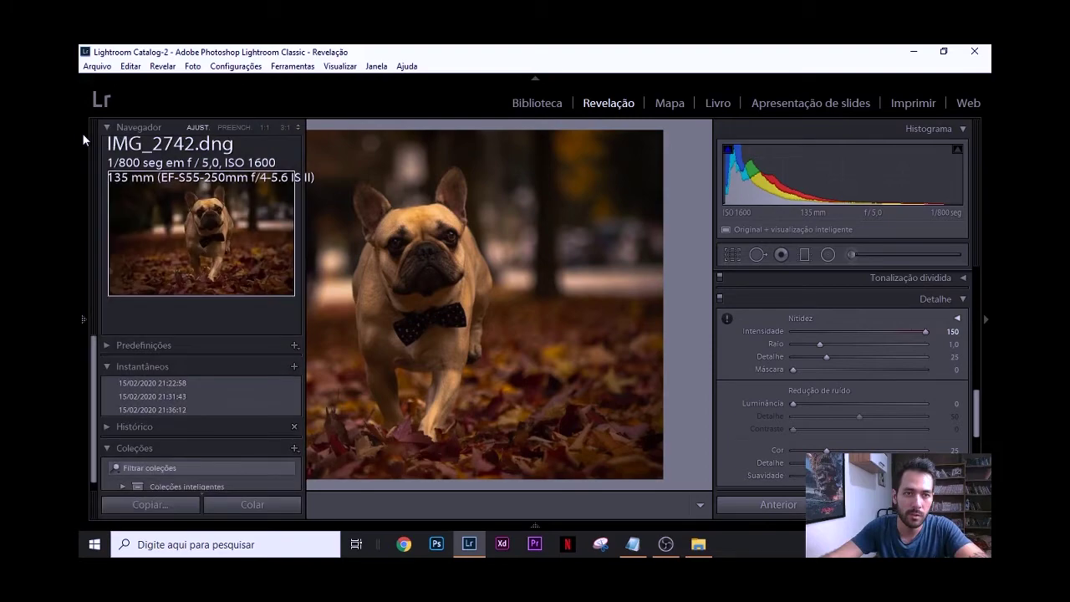
{"action": "left_click", "coordinate": [238, 127]}
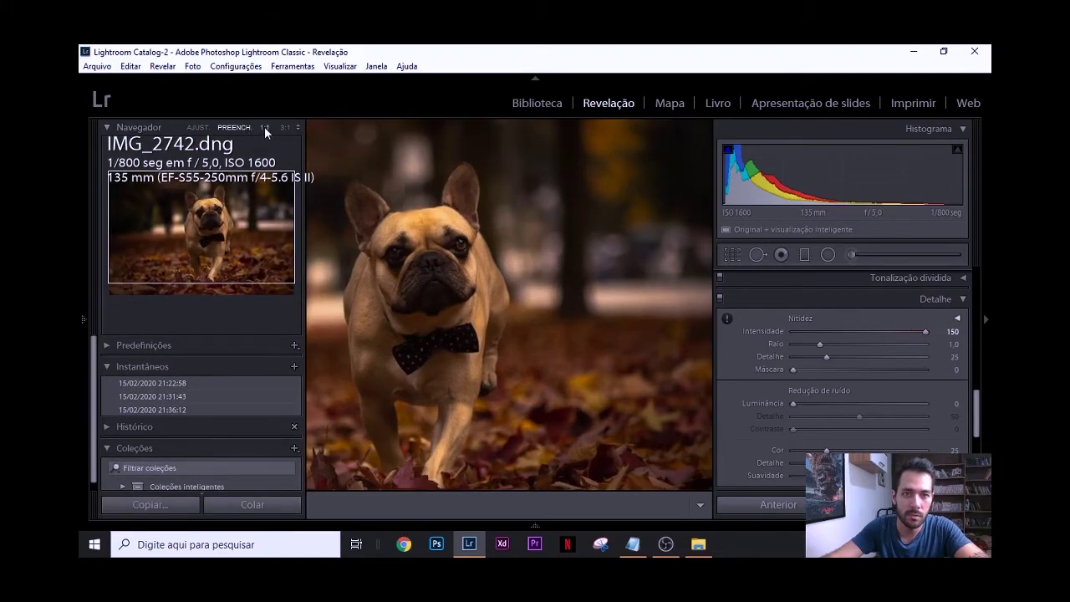
{"action": "left_click", "coordinate": [264, 127]}
{"action": "left_click_drag", "start_coordinate": [243, 232], "coordinate": [226, 211]}
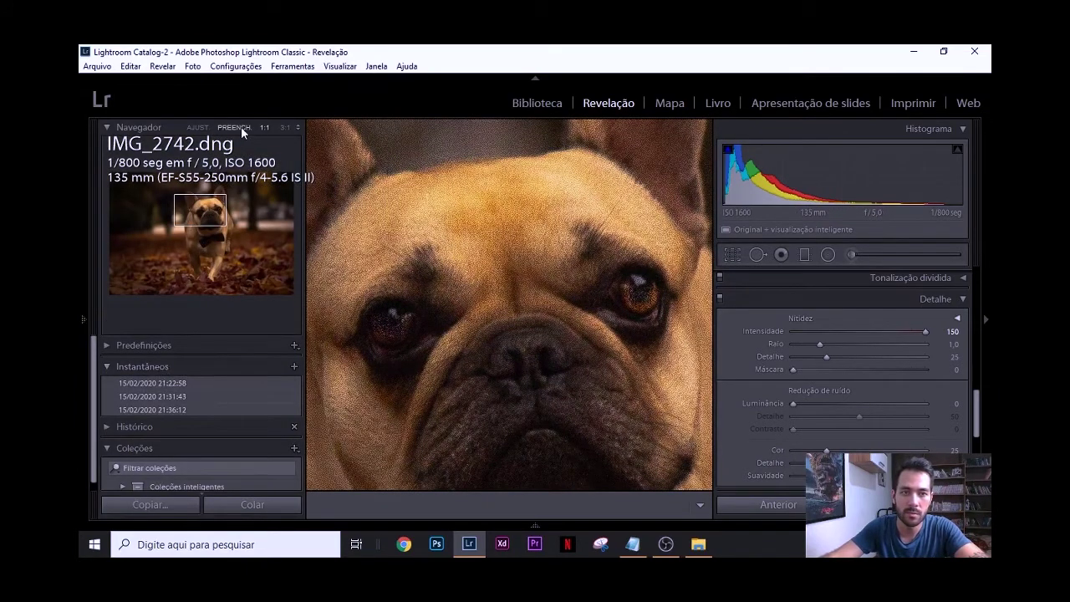
{"action": "left_click", "coordinate": [241, 126]}
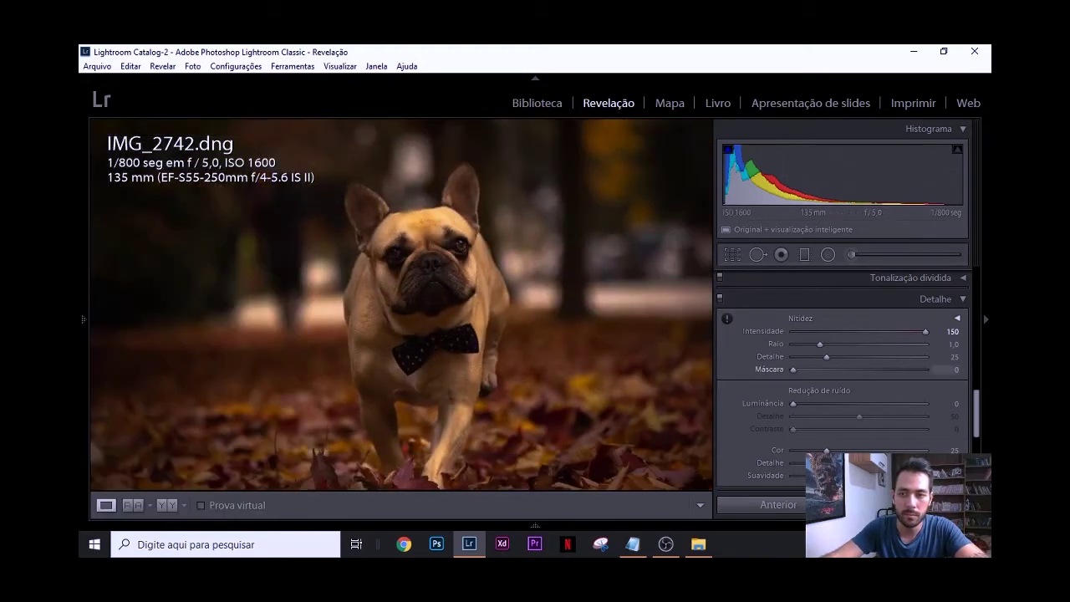
{"action": "left_click_drag", "start_coordinate": [885, 330], "coordinate": [816, 331]}
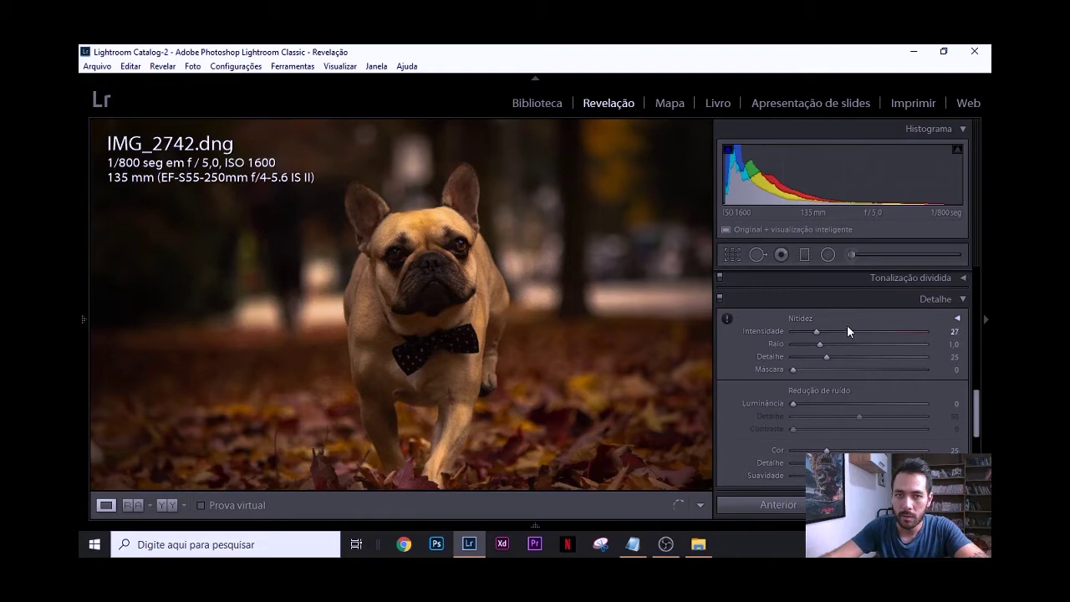
Step: Set sharpening Amount to 91 and push Radius to its 3.0 maximum
{"action": "left_click_drag", "start_coordinate": [848, 331], "coordinate": [869, 332]}
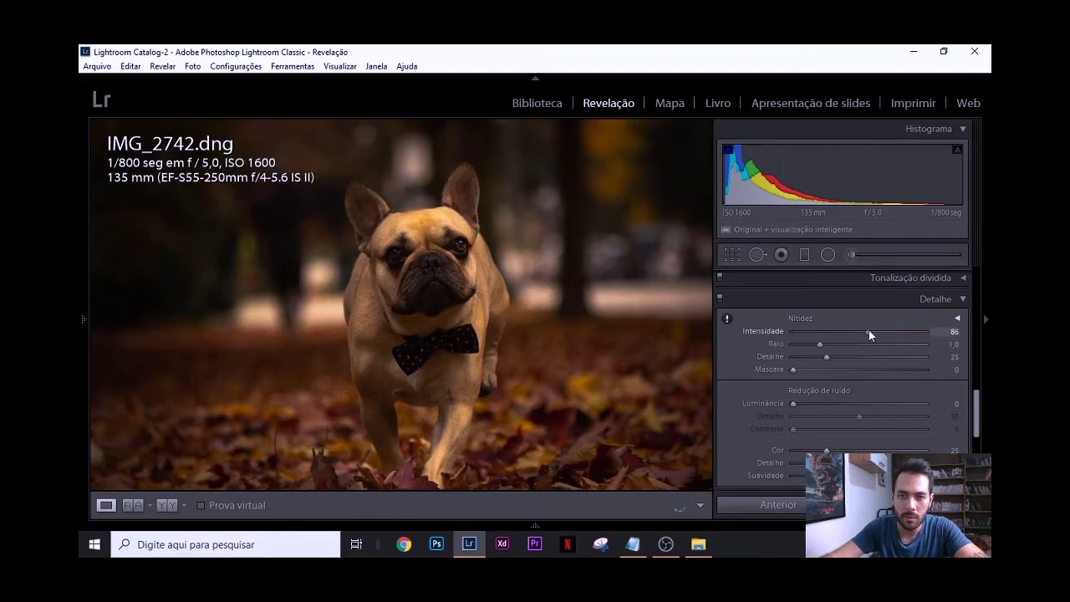
{"action": "left_click_drag", "start_coordinate": [868, 331], "coordinate": [873, 331]}
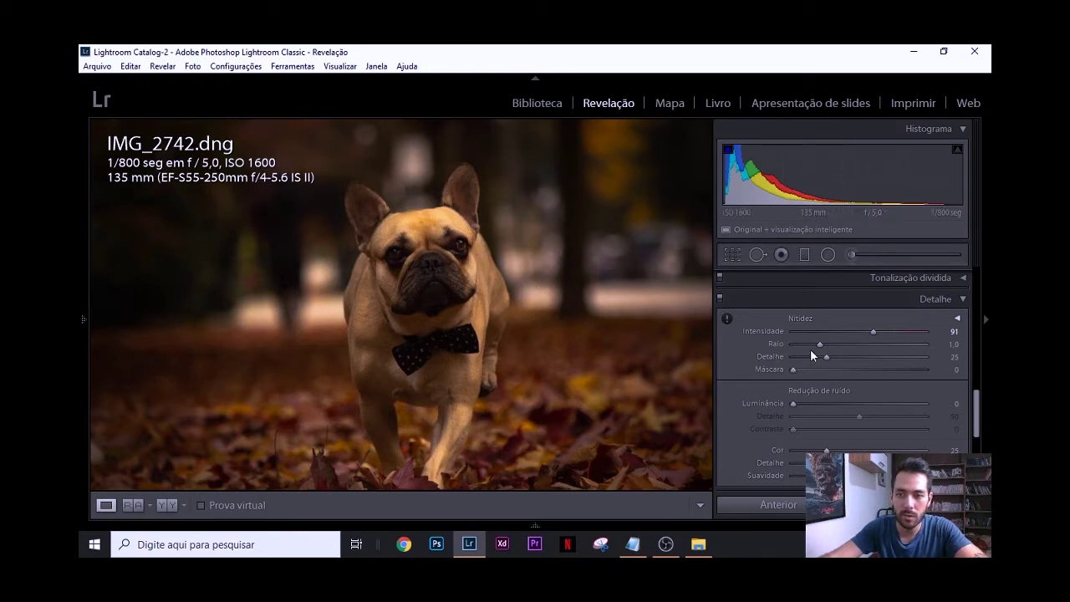
{"action": "left_click_drag", "start_coordinate": [818, 344], "coordinate": [929, 345]}
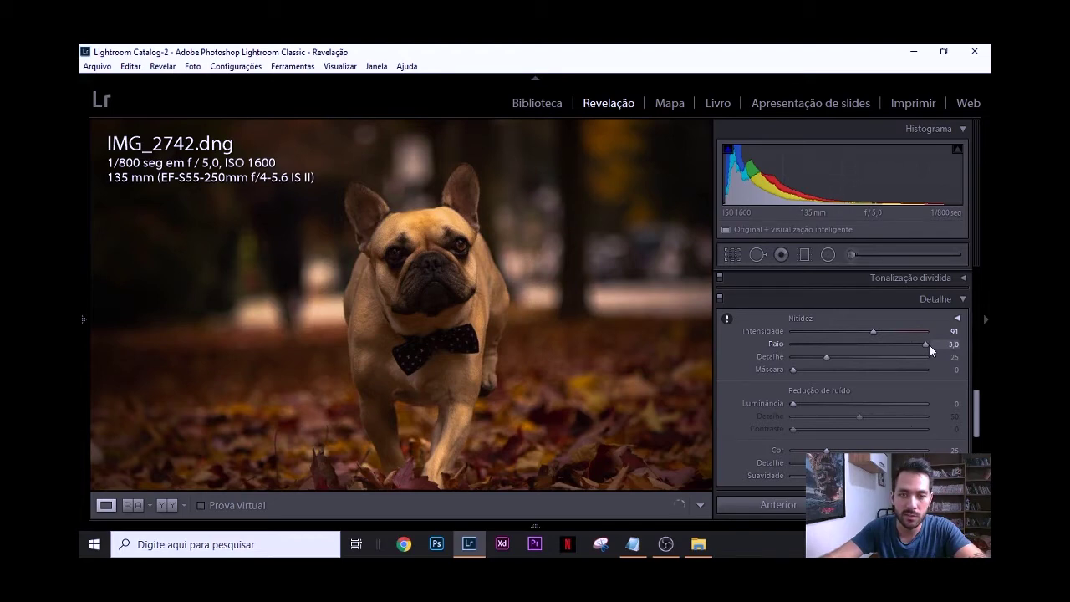
Step: Inspecting at 1:1, settle sharpening Radius at 1.9 and Detail at 24, then return to fit
{"action": "key", "text": "z"}
{"action": "left_click_drag", "start_coordinate": [930, 345], "coordinate": [906, 343]}
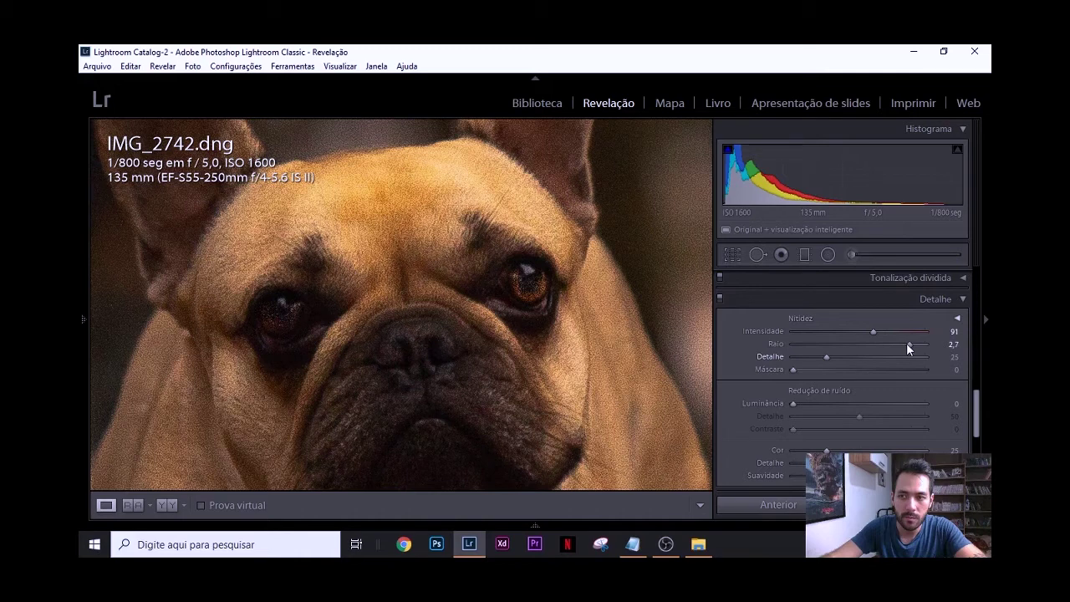
{"action": "left_click_drag", "start_coordinate": [907, 346], "coordinate": [939, 354]}
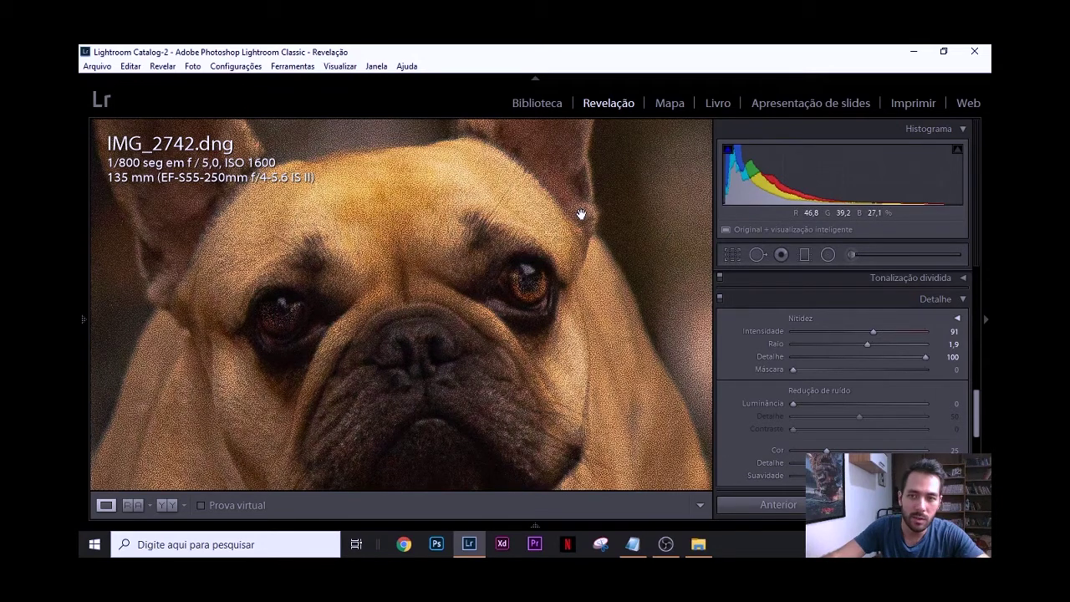
{"action": "left_click", "coordinate": [827, 356]}
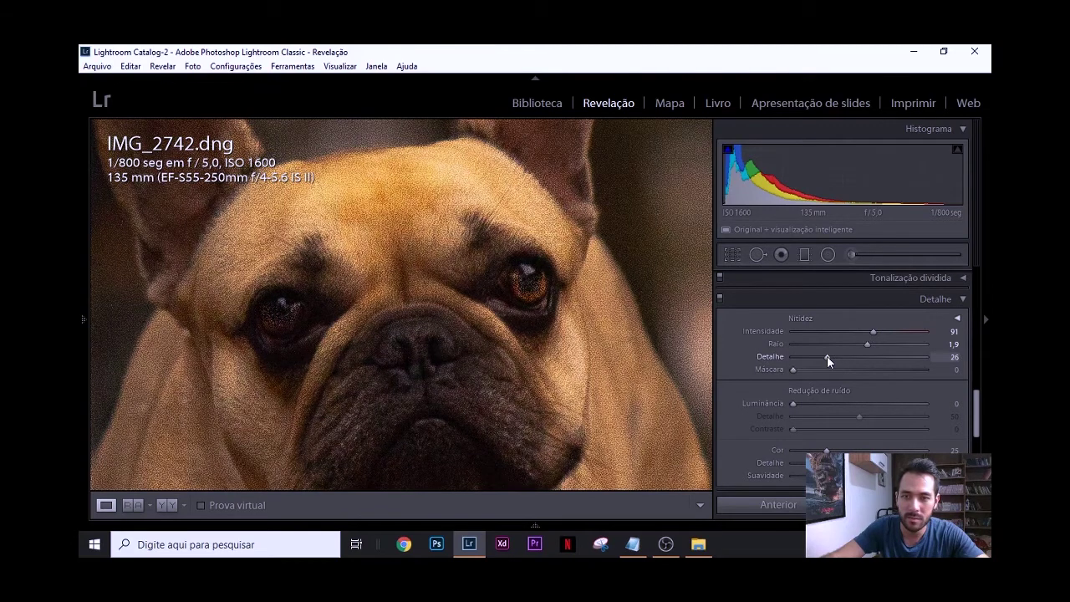
{"action": "left_click_drag", "start_coordinate": [826, 355], "coordinate": [824, 360]}
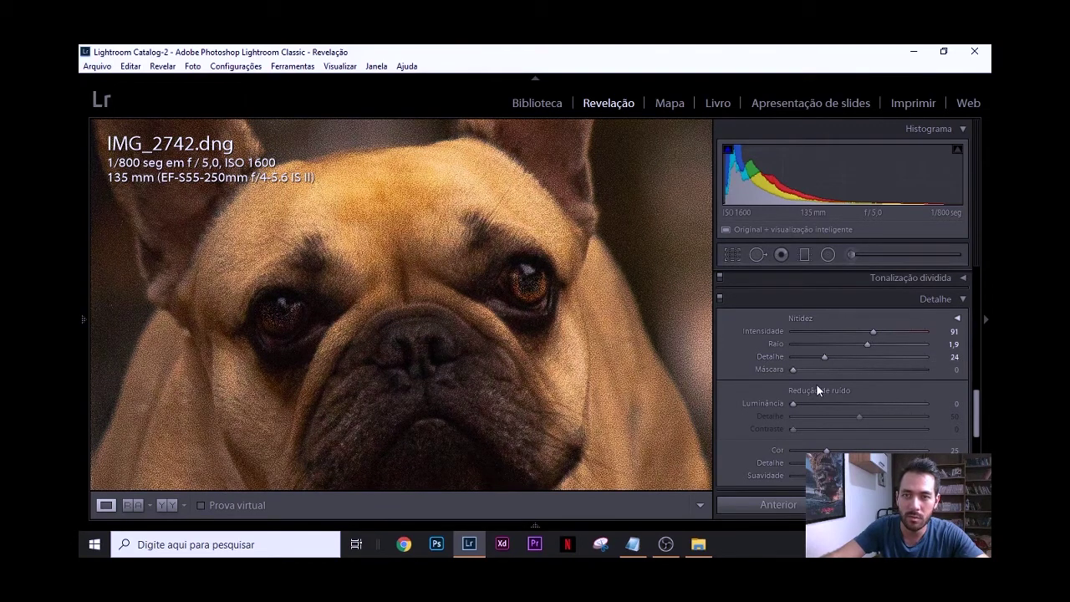
{"action": "left_click", "coordinate": [469, 255]}
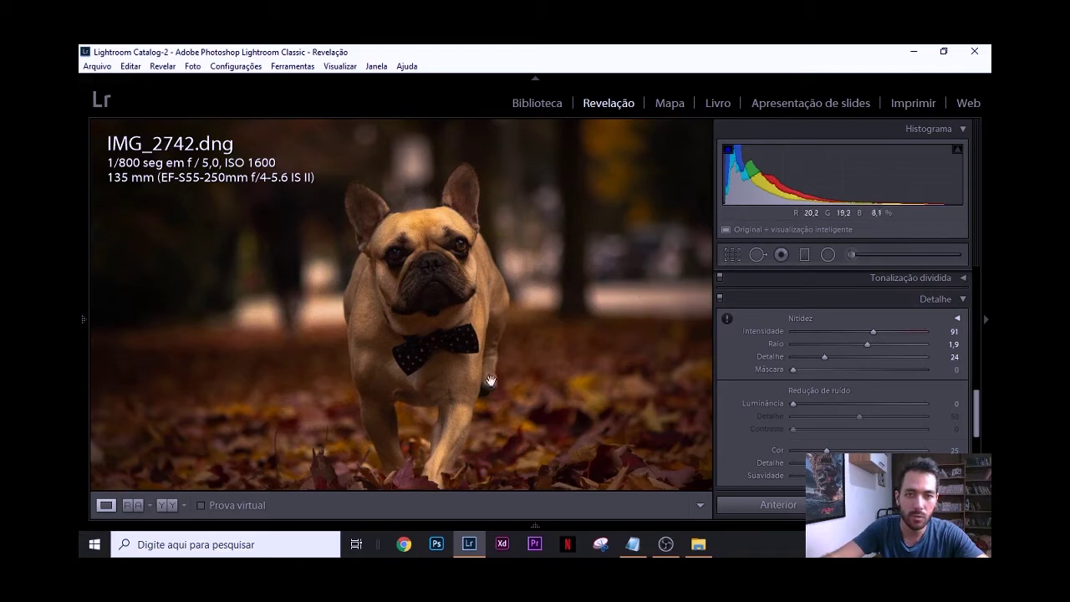
{"action": "key", "text": "alt"}
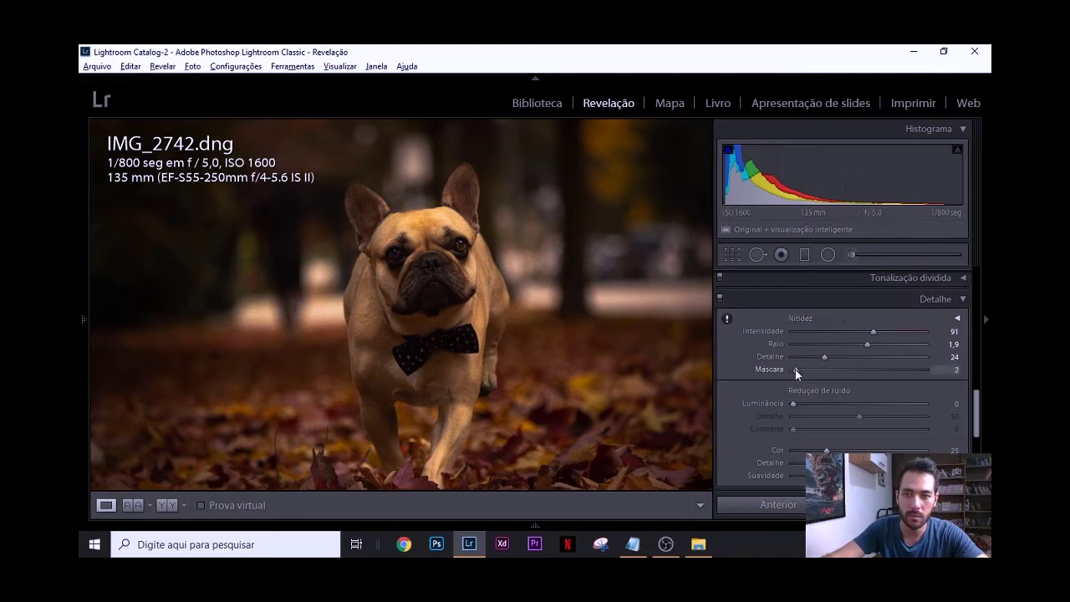
Step: With the Alt mask preview showing, set sharpening Masking to 73
{"action": "left_click", "coordinate": [788, 371], "text": "alt"}
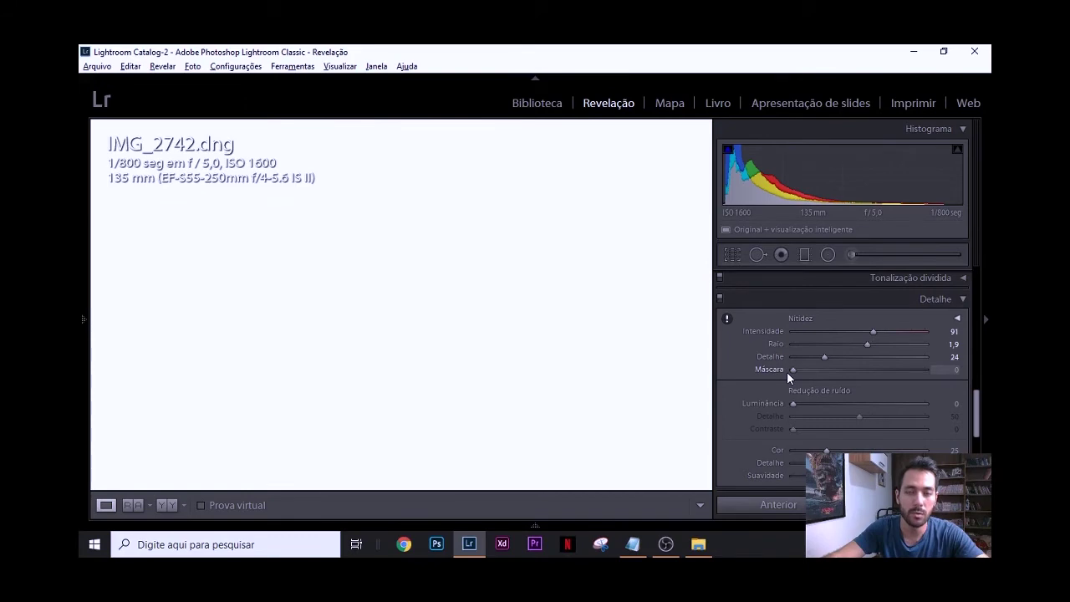
{"action": "left_click_drag", "start_coordinate": [787, 371], "coordinate": [809, 370]}
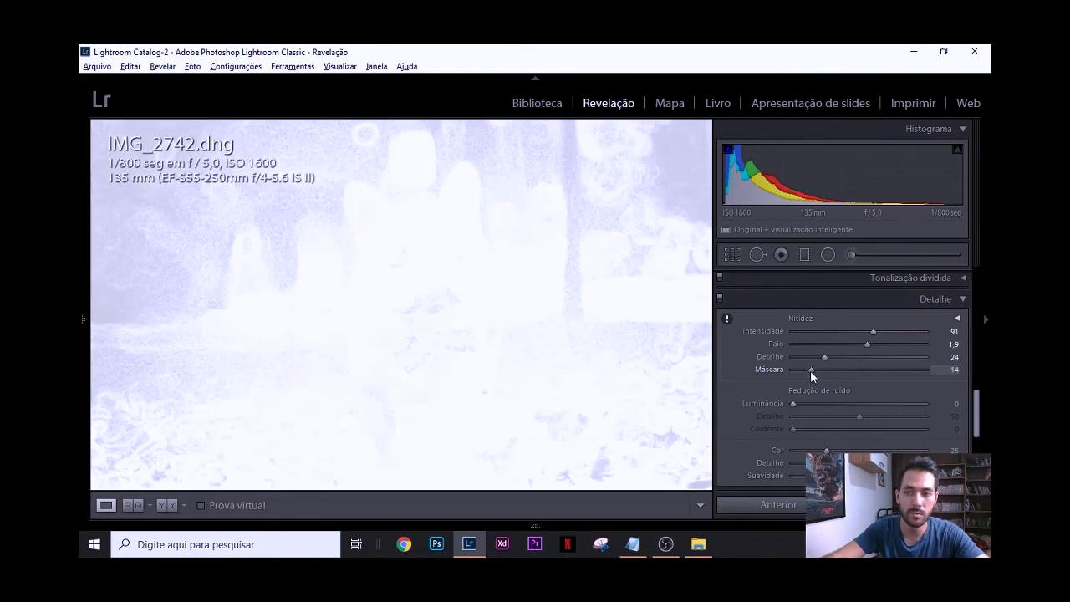
{"action": "left_click_drag", "start_coordinate": [810, 370], "coordinate": [898, 374]}
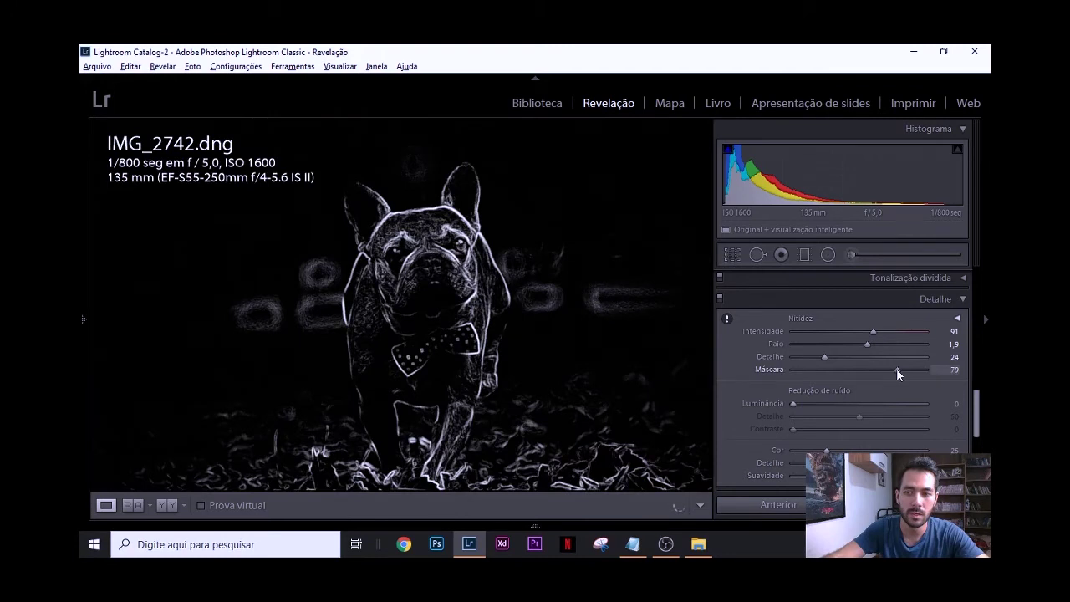
{"action": "left_click_drag", "start_coordinate": [896, 369], "coordinate": [890, 370]}
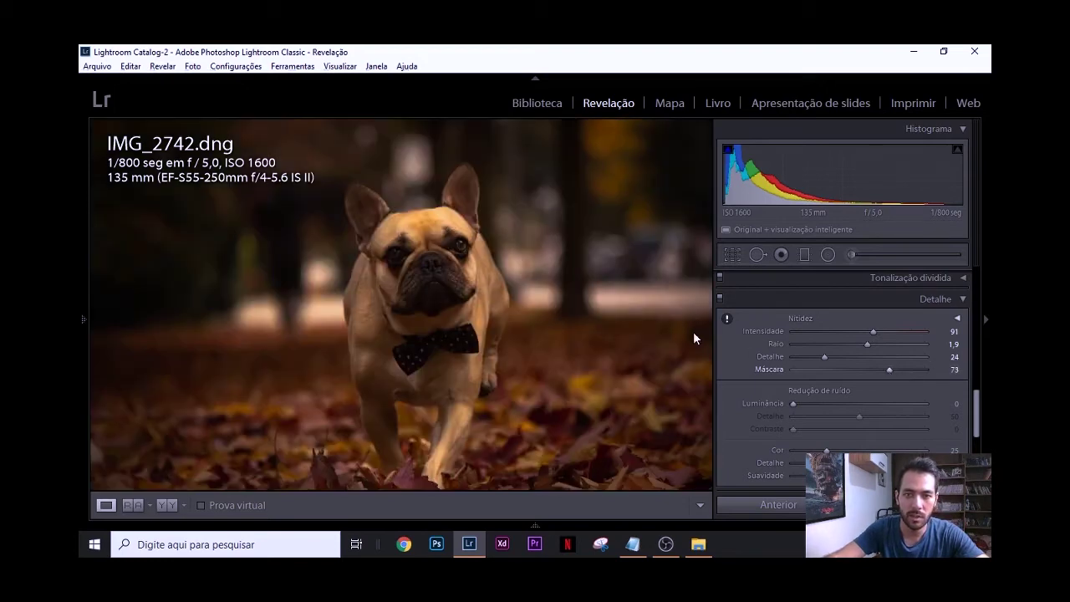
{"action": "left_click", "coordinate": [422, 238]}
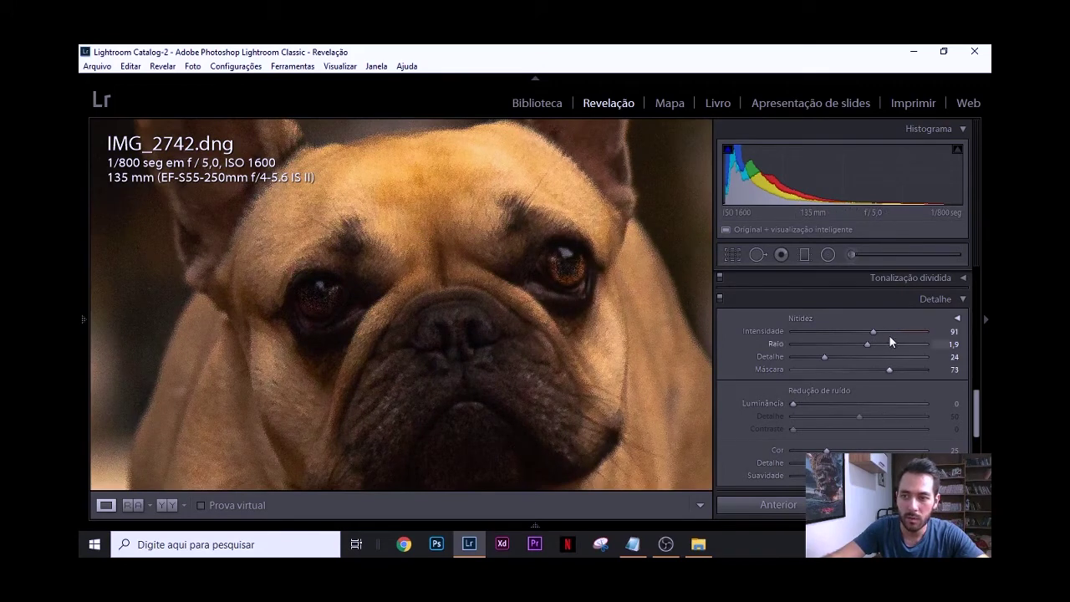
Step: Raise sharpening Amount to 127, checking the dog's face at 1:1 and fit views
{"action": "left_click_drag", "start_coordinate": [896, 332], "coordinate": [906, 334]}
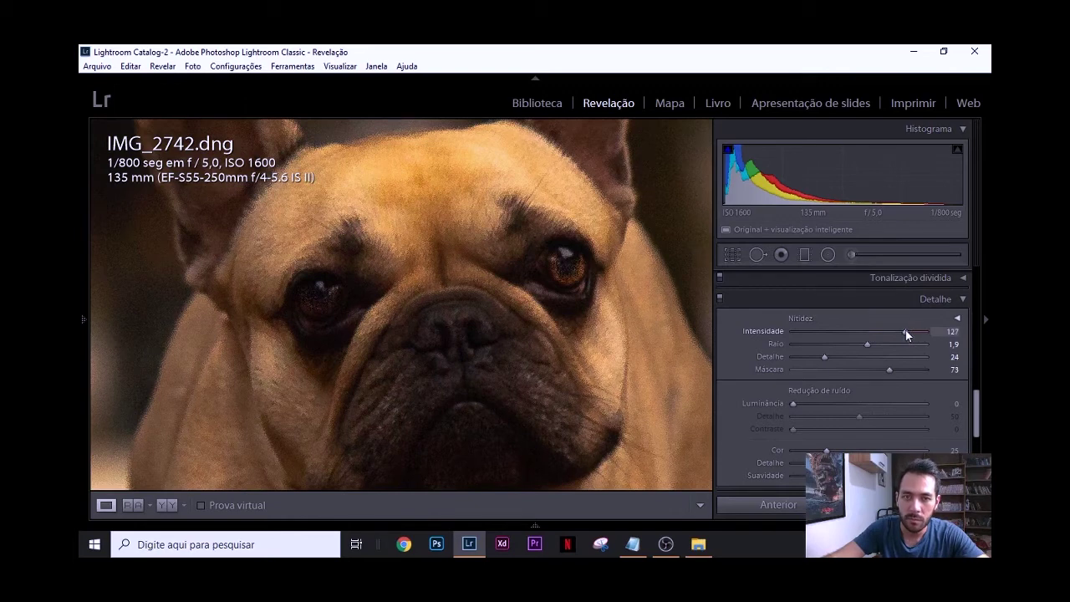
{"action": "left_click", "coordinate": [434, 249]}
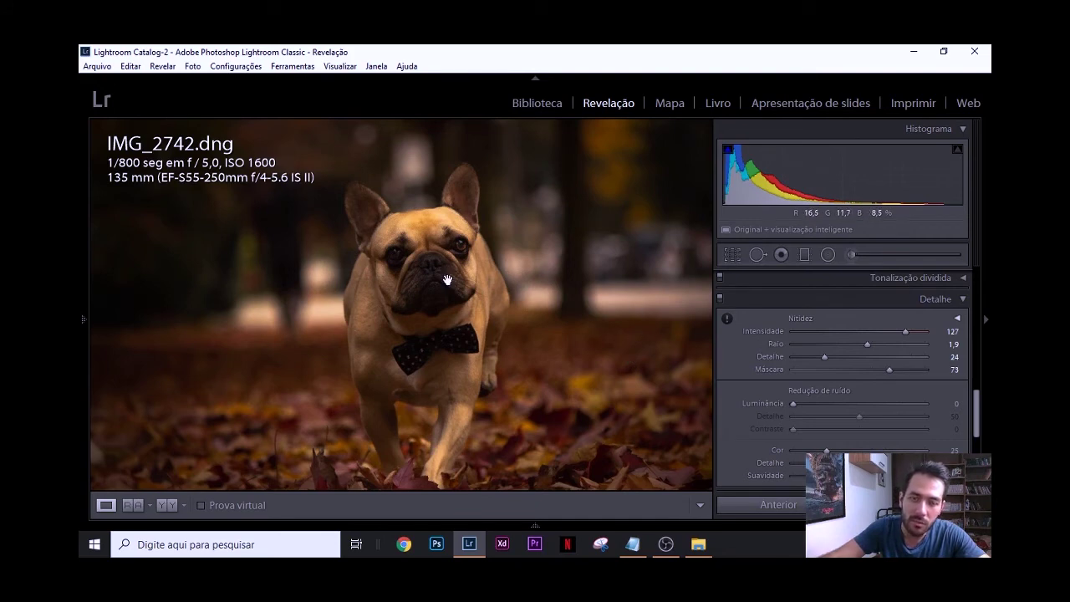
{"action": "left_click", "coordinate": [430, 254]}
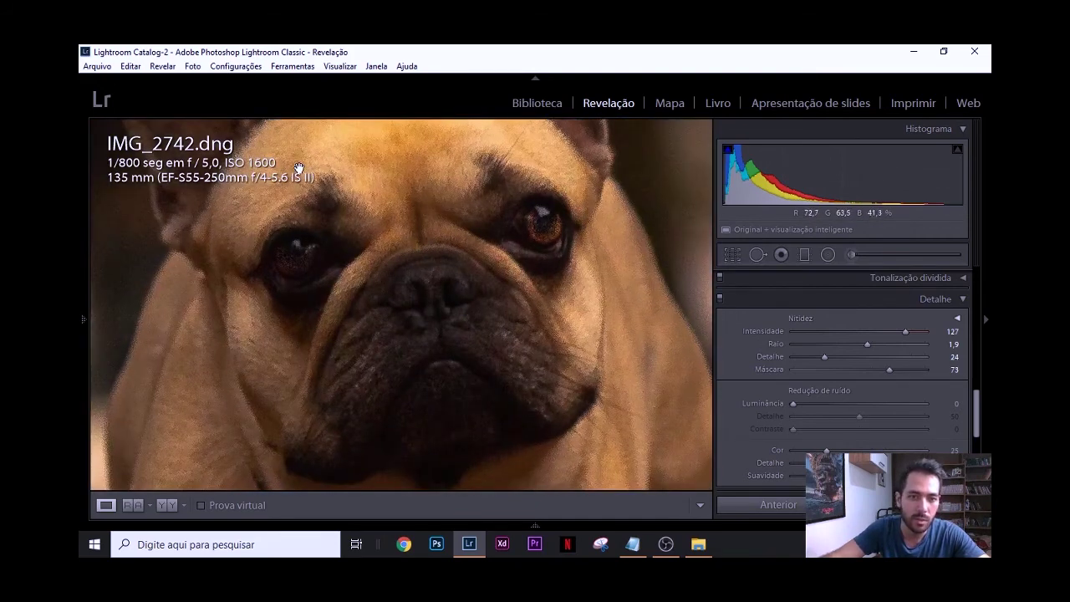
{"action": "left_click", "coordinate": [601, 337]}
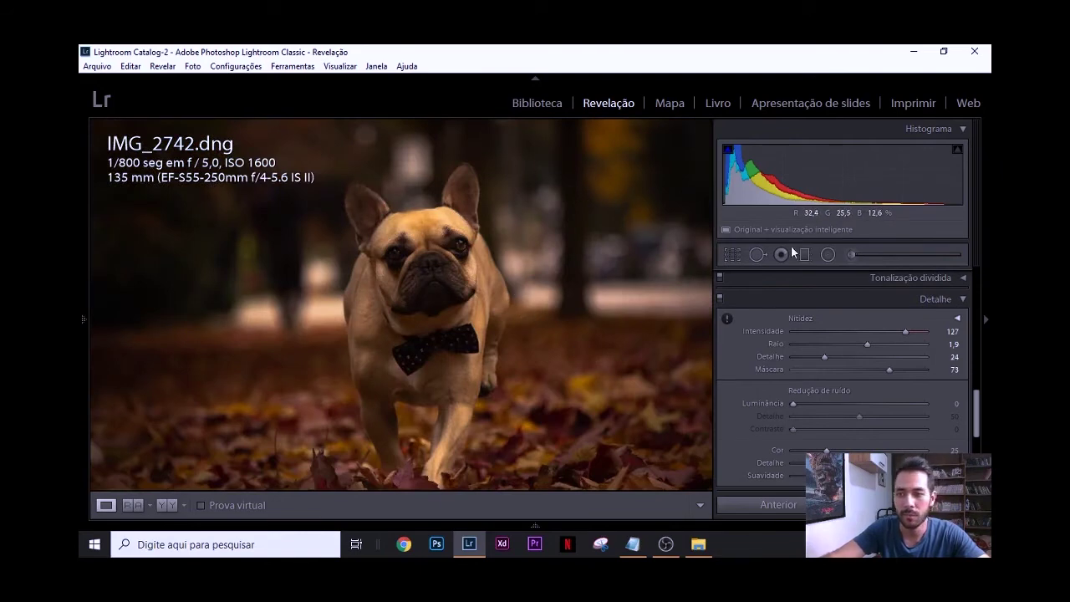
{"action": "left_click", "coordinate": [830, 257]}
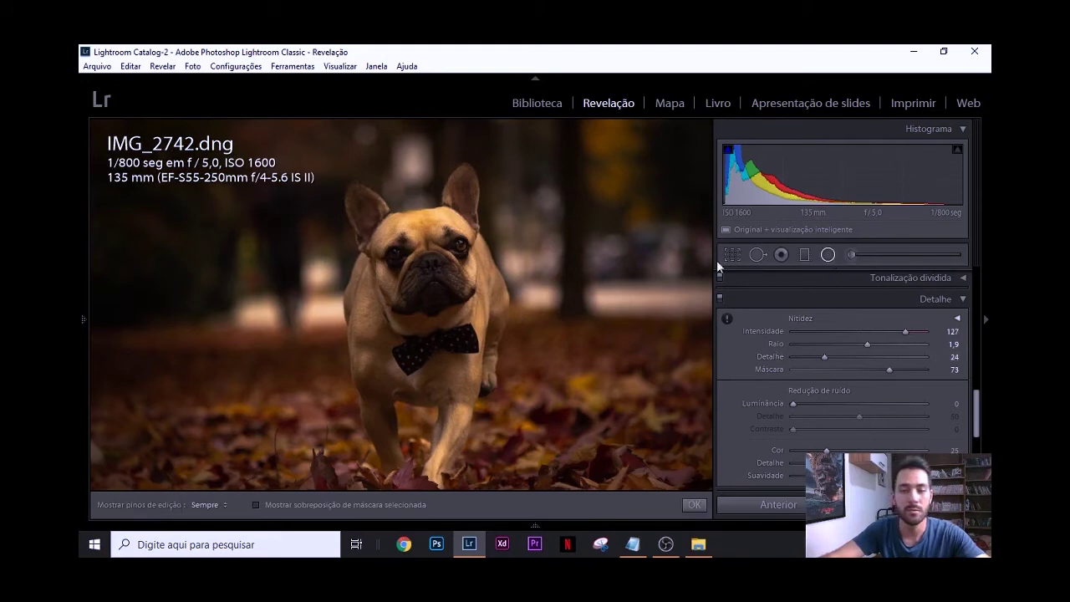
Step: Draw a radial filter covering the dog's face and set its Exposure to 0
{"action": "left_click_drag", "start_coordinate": [413, 264], "coordinate": [469, 327]}
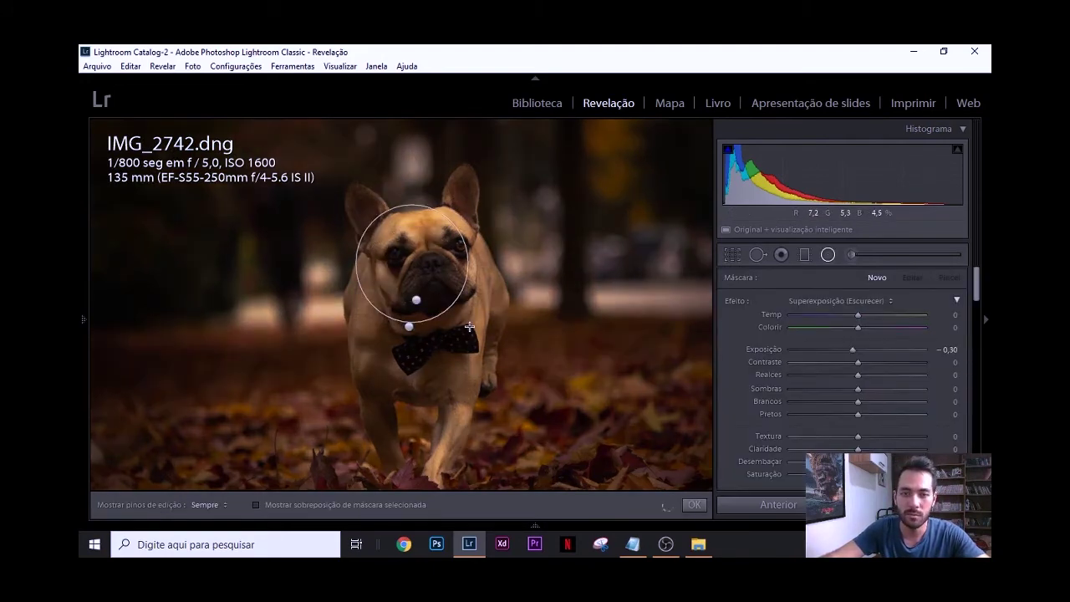
{"action": "left_click_drag", "start_coordinate": [470, 327], "coordinate": [480, 324]}
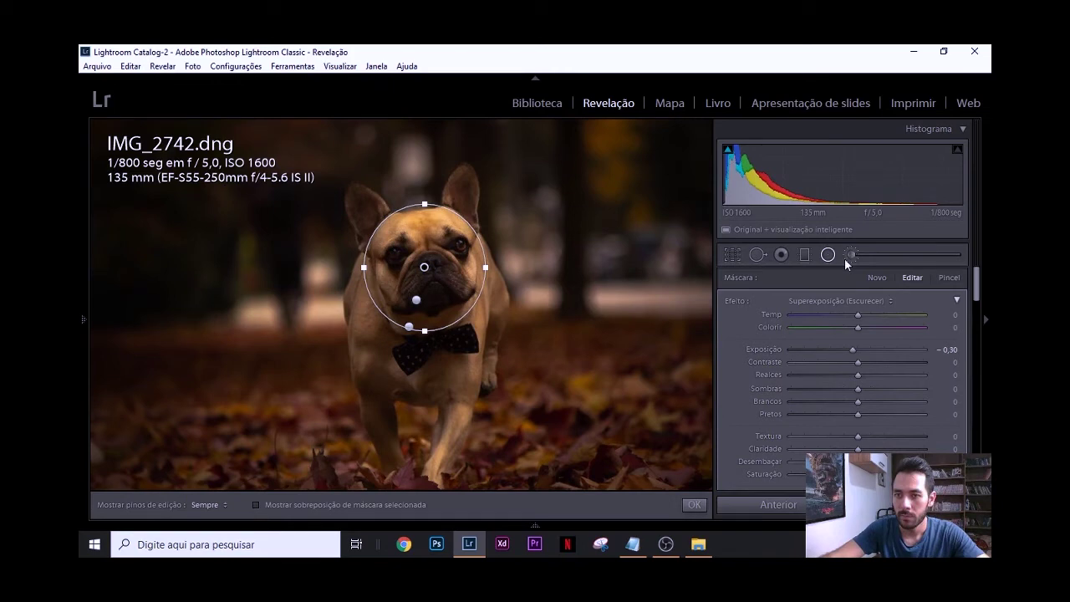
{"action": "left_click", "coordinate": [957, 353]}
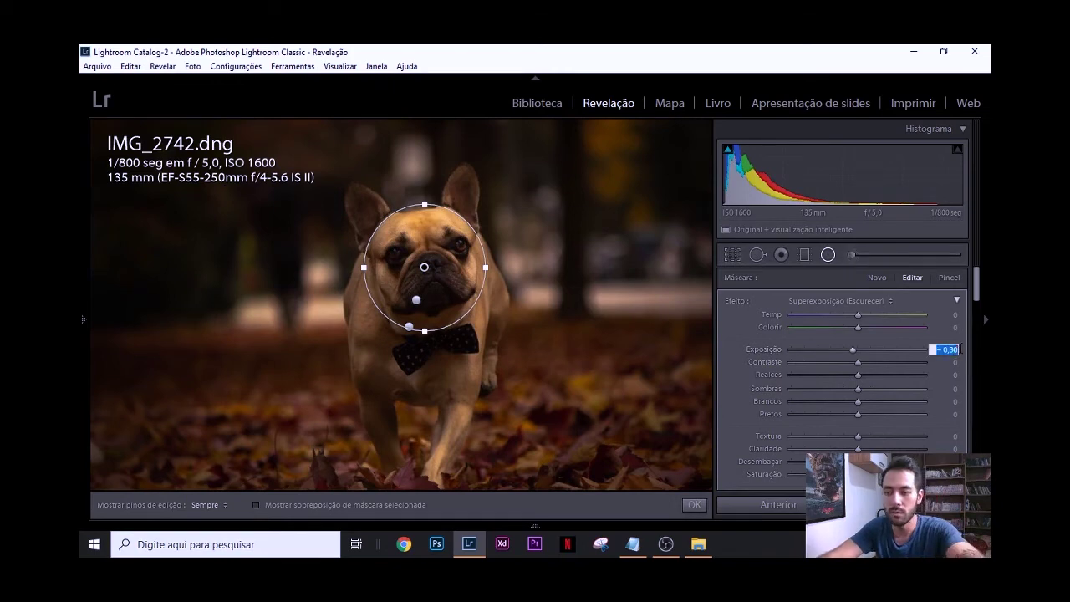
{"action": "type", "text": "0"}
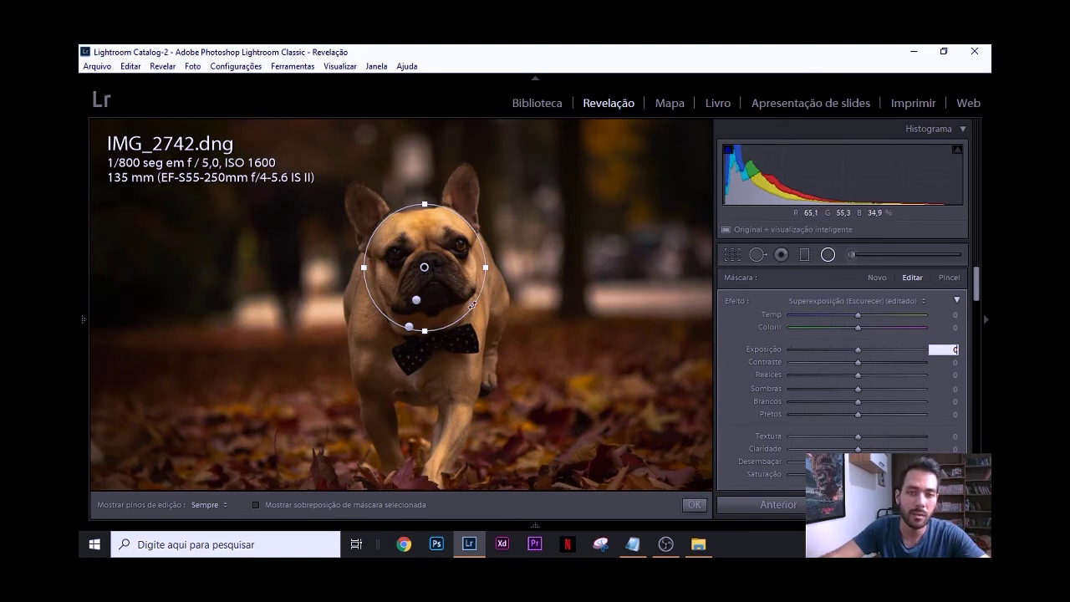
{"action": "left_click_drag", "start_coordinate": [974, 282], "coordinate": [976, 330]}
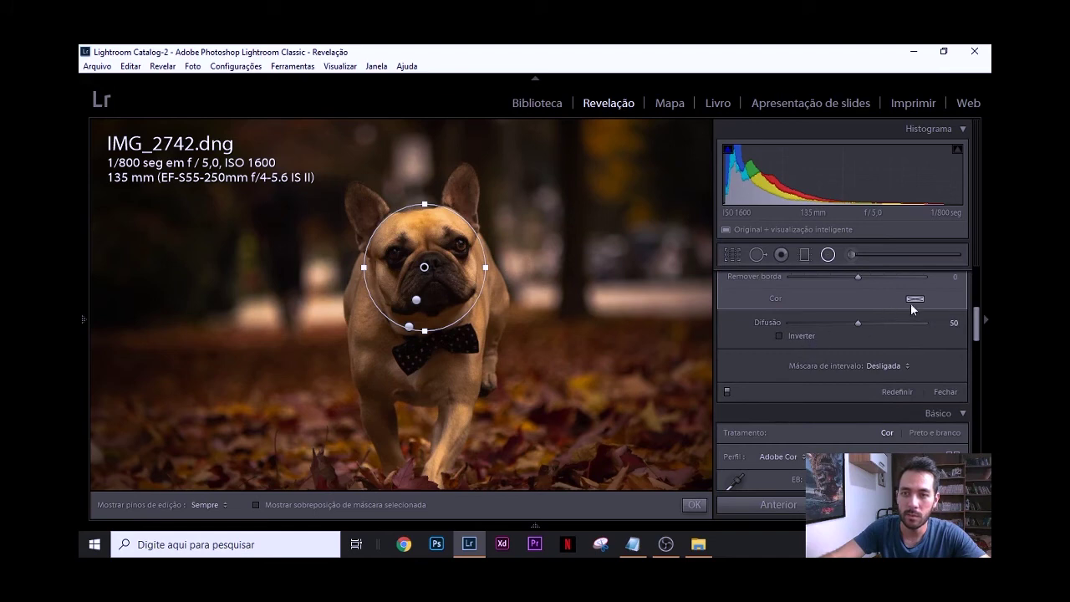
Step: Toggle the mask overlay with O to verify the inverted face filter's coverage
{"action": "key", "text": "o"}
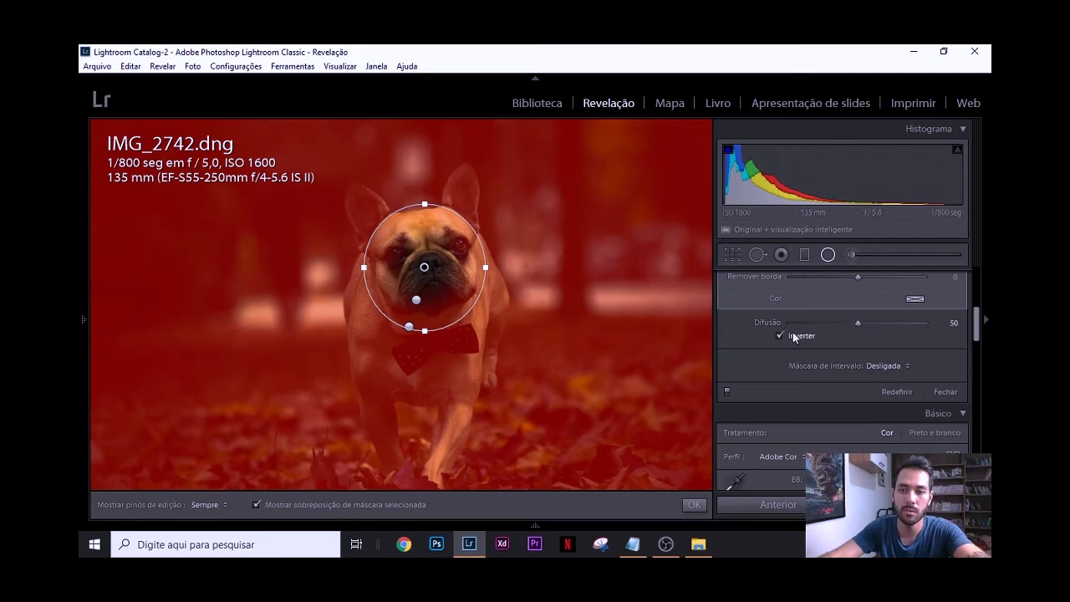
{"action": "key", "text": "o"}
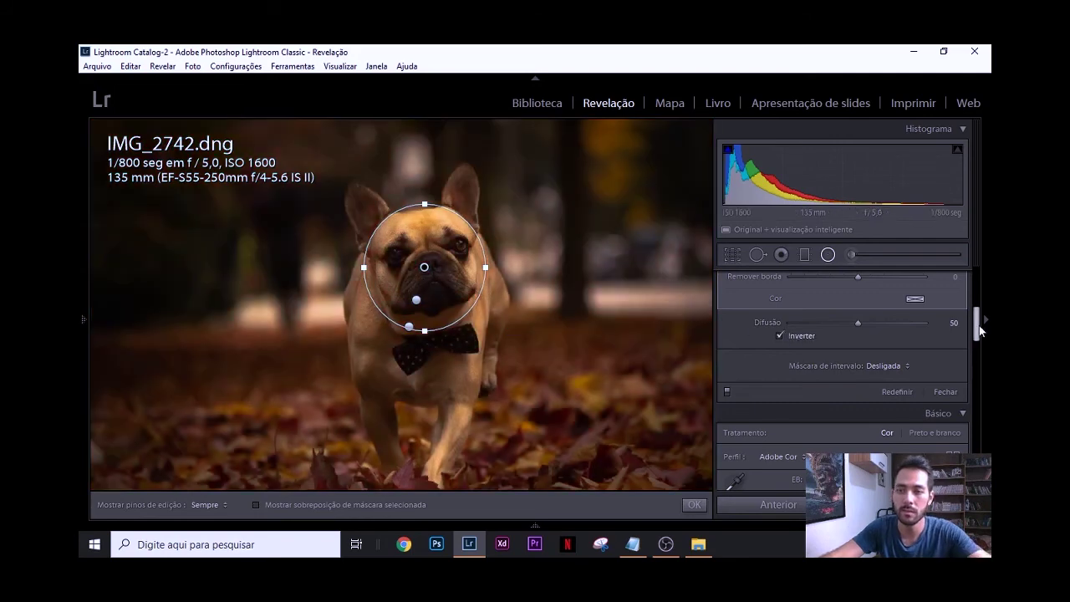
{"action": "left_click_drag", "start_coordinate": [978, 331], "coordinate": [976, 296]}
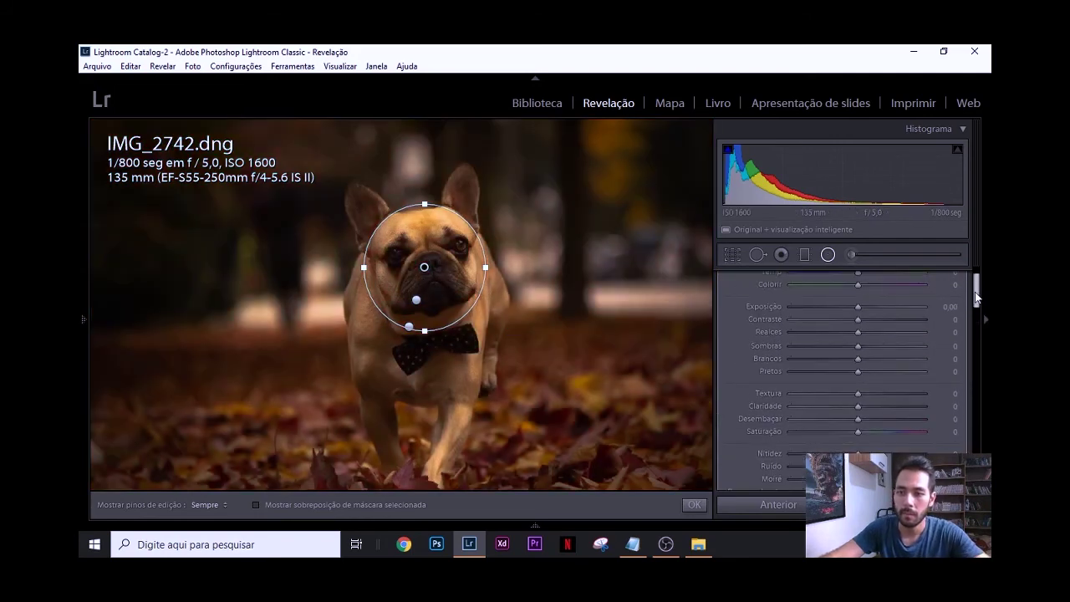
Step: Set the face filter's Texture to 31 and Clarity to 1, then close the radial filter
{"action": "left_click", "coordinate": [866, 393]}
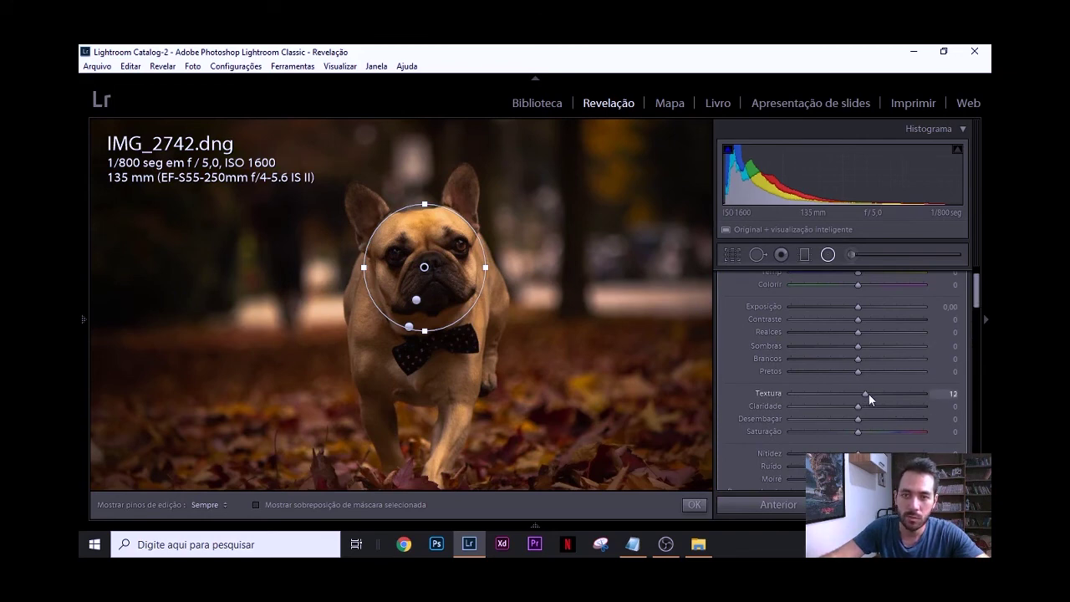
{"action": "key", "text": "Up"}
{"action": "key", "text": "Up"}
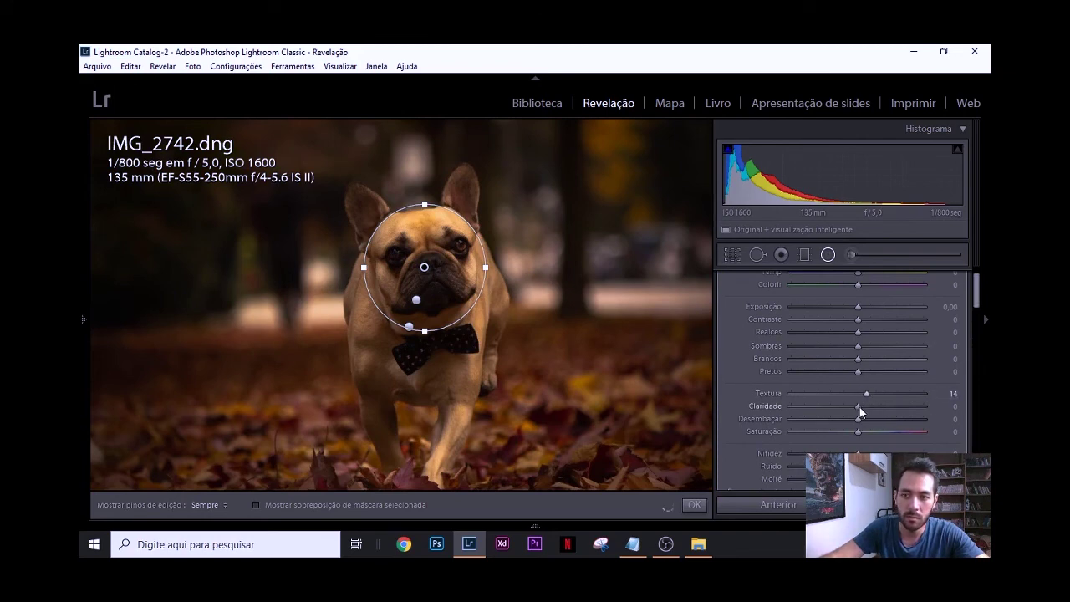
{"action": "key", "text": "Up"}
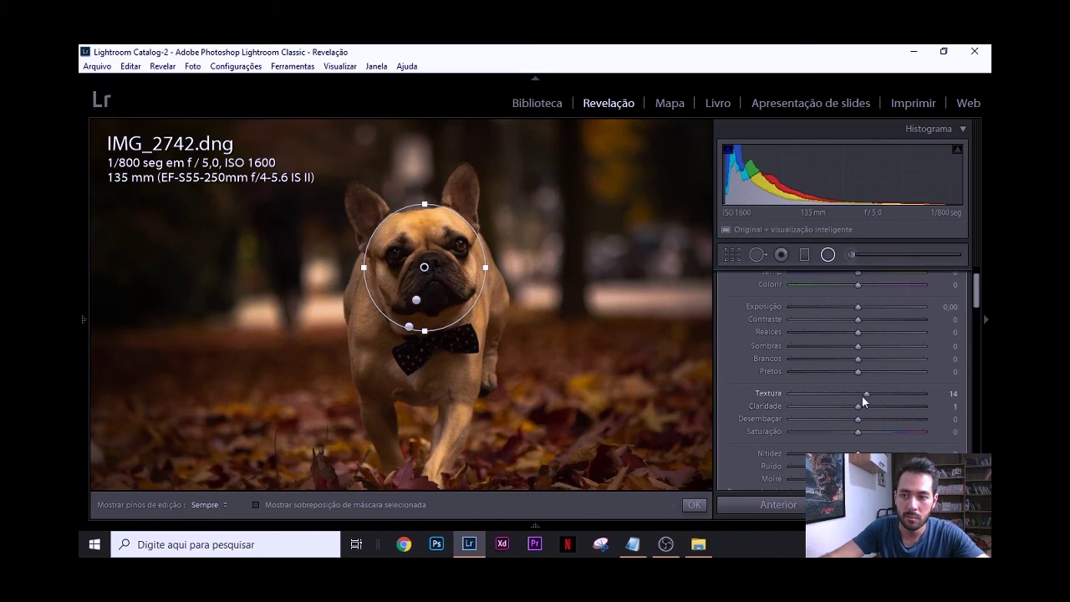
{"action": "left_click_drag", "start_coordinate": [863, 400], "coordinate": [879, 398]}
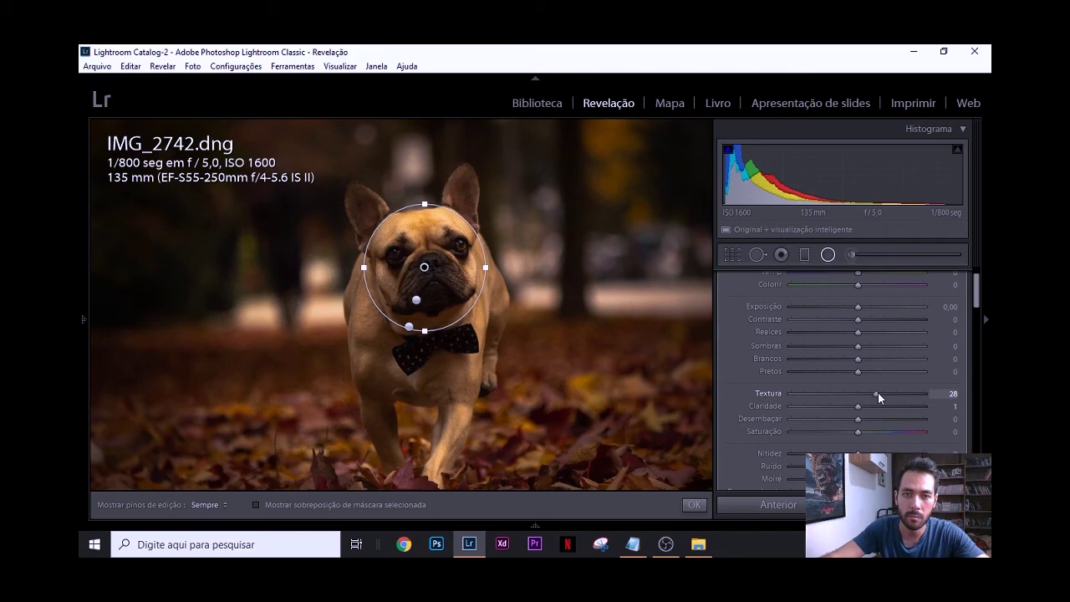
{"action": "left_click_drag", "start_coordinate": [879, 398], "coordinate": [882, 398]}
{"action": "left_click", "coordinate": [828, 255]}
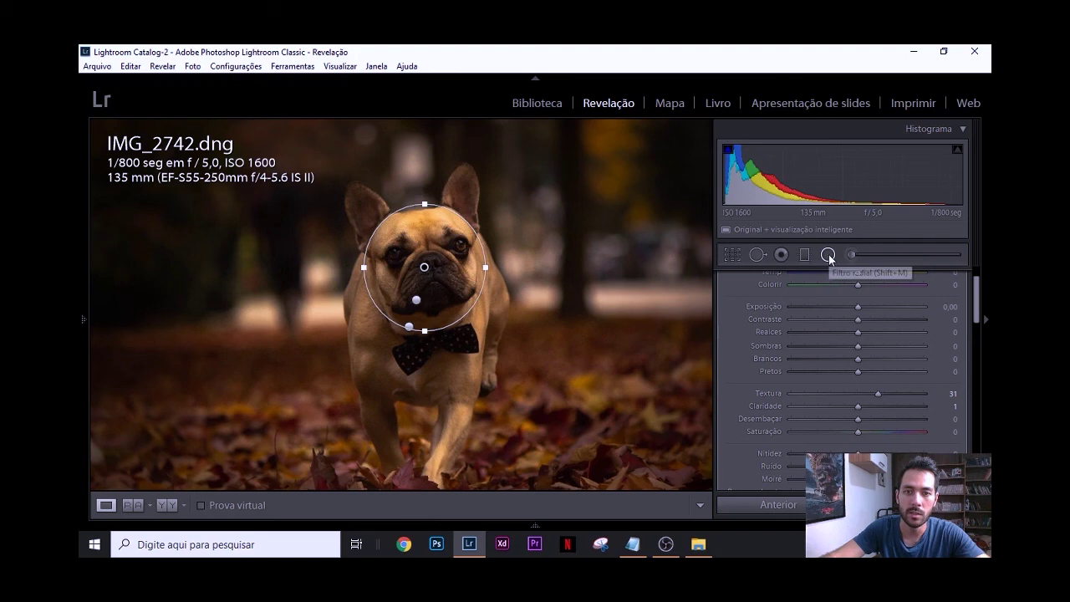
{"action": "left_click", "coordinate": [830, 257]}
Step: Create snapshot 15/02/2020 21:40:51 and flip between it and the 21:36:12 snapshot
{"action": "left_click", "coordinate": [297, 362]}
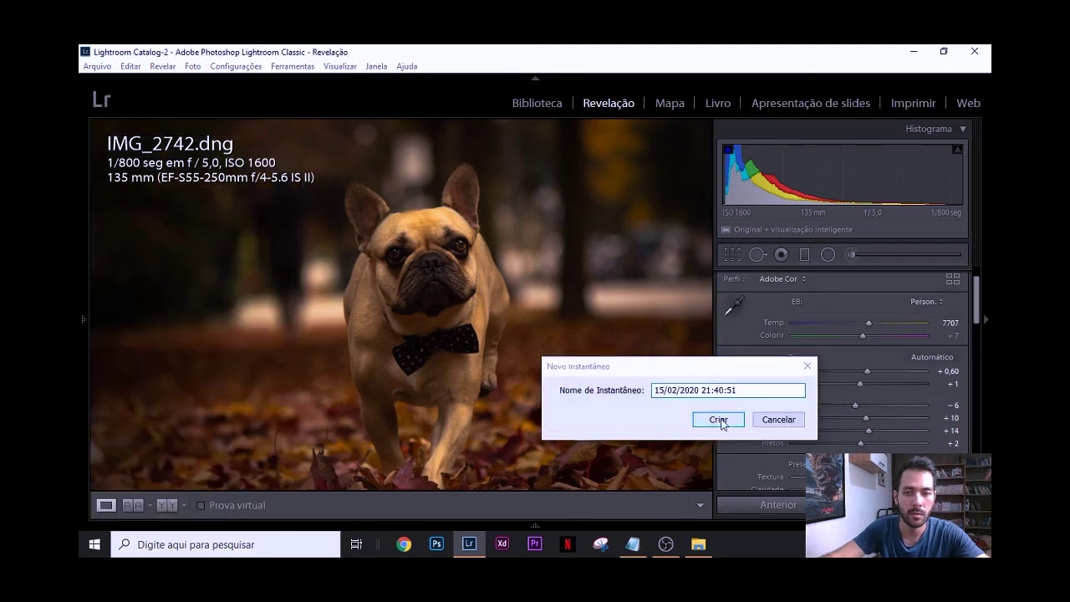
{"action": "left_click", "coordinate": [720, 419]}
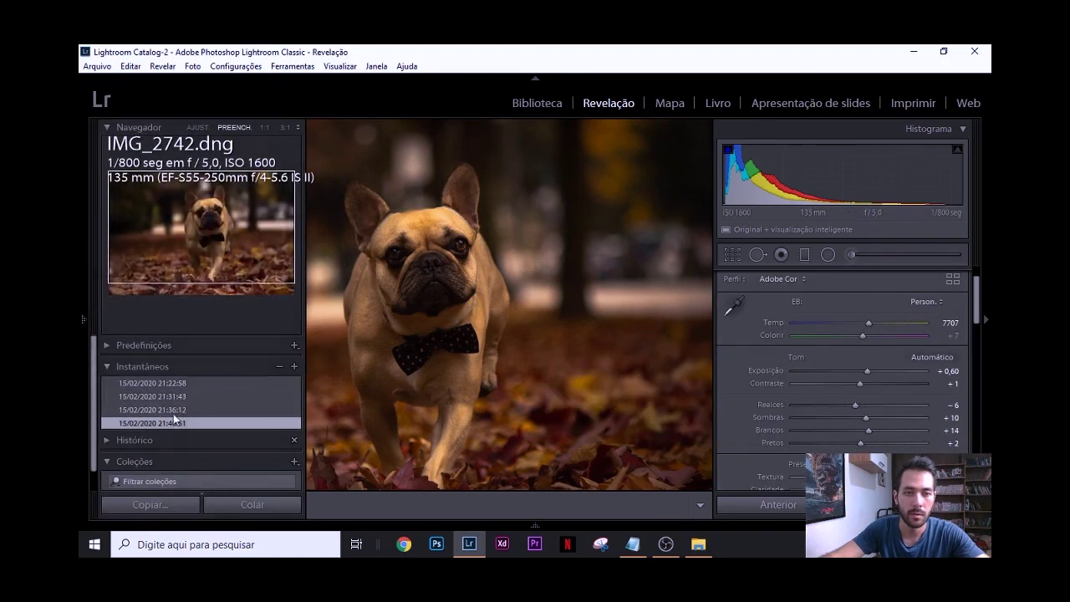
{"action": "left_click", "coordinate": [175, 410]}
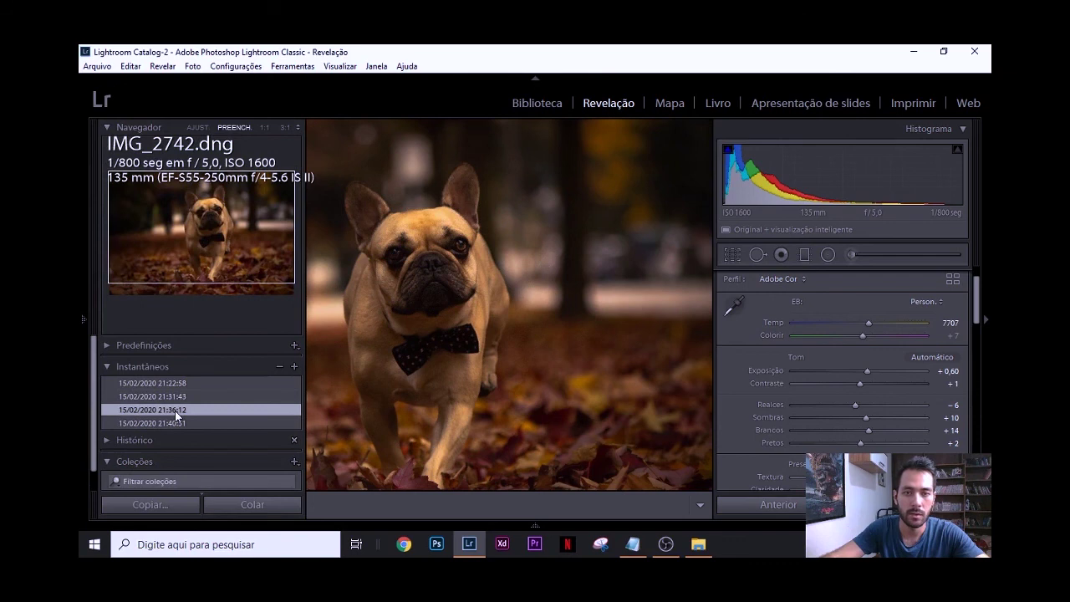
{"action": "left_click", "coordinate": [173, 422]}
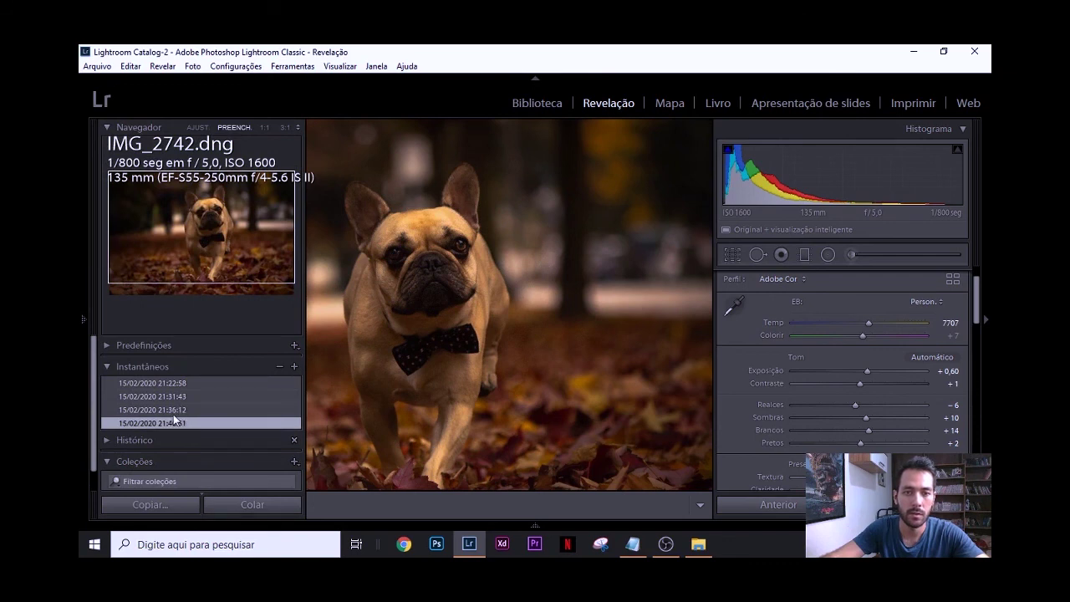
{"action": "left_click", "coordinate": [173, 411]}
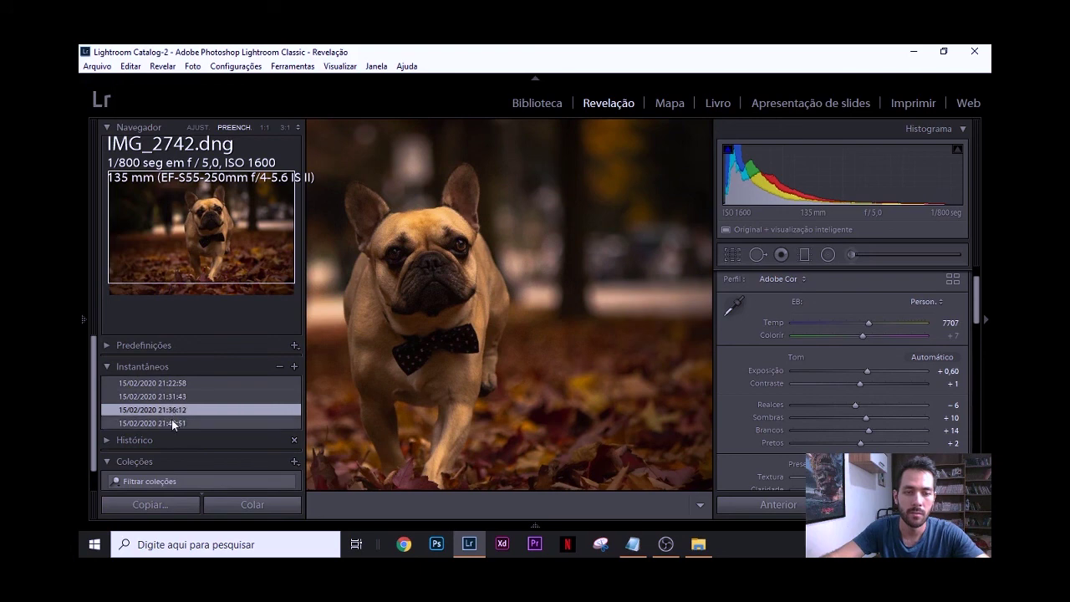